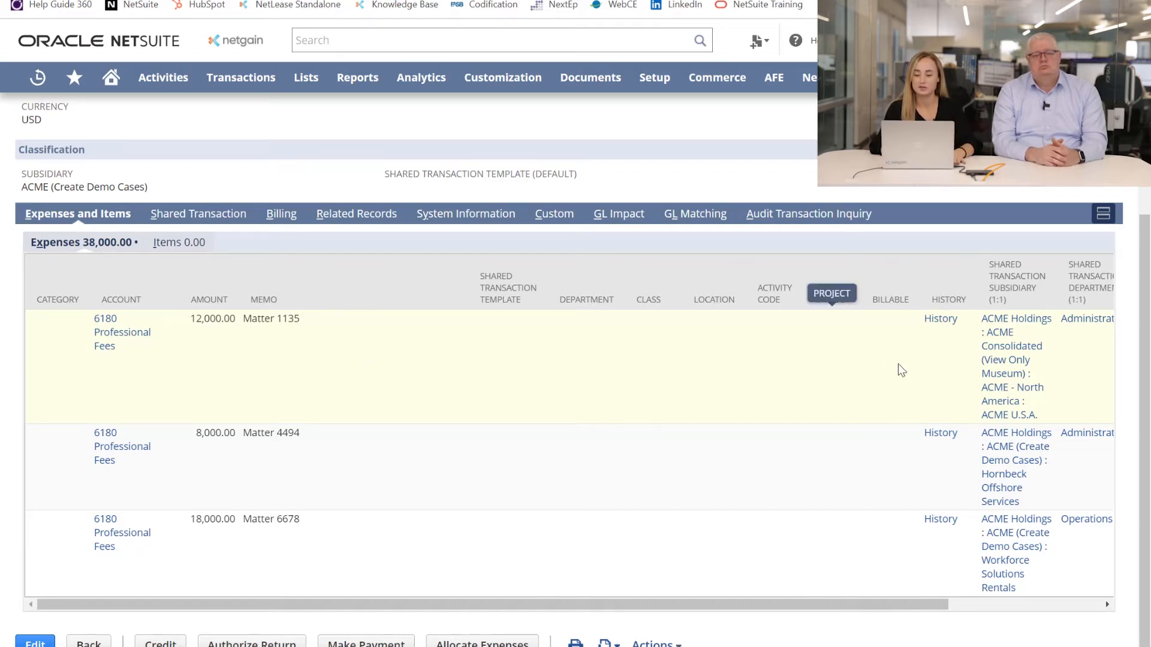
# Examine the 1:1 shared transaction subsidiary and department assigned to each of the bill's expense lines
pyautogui.hscroll(2, 866, 391)
pyautogui.hscroll(3, 866, 390)
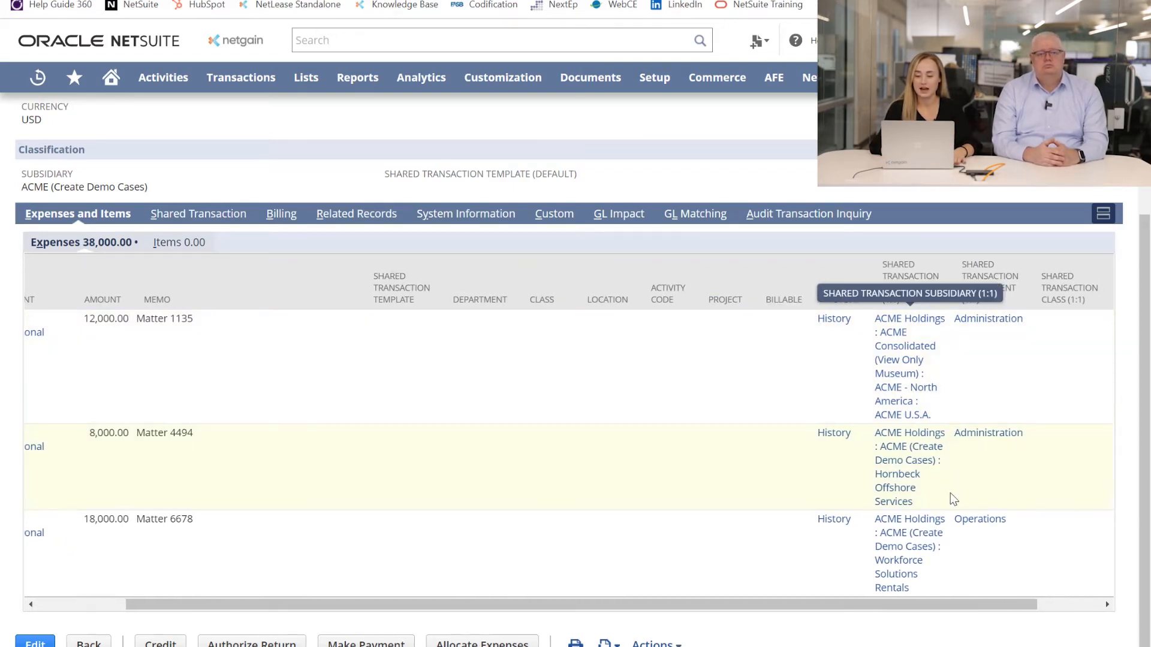
pyautogui.click(944, 348)
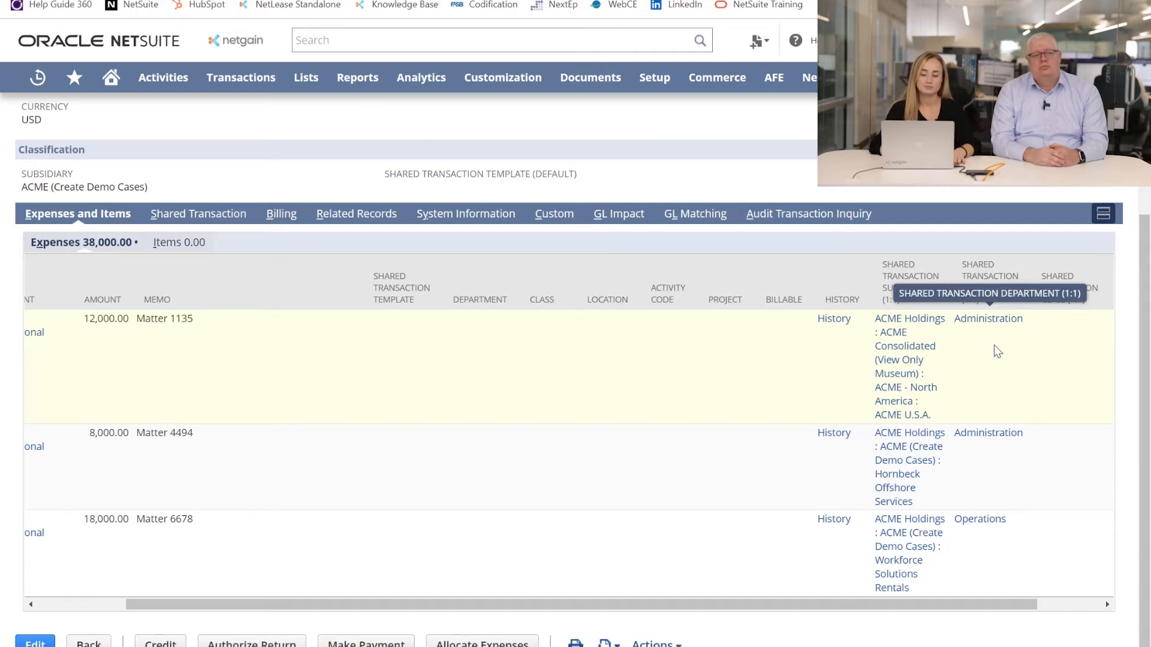
# Review the allocation impact lines in the bill's shared transaction details
pyautogui.click(209, 215)
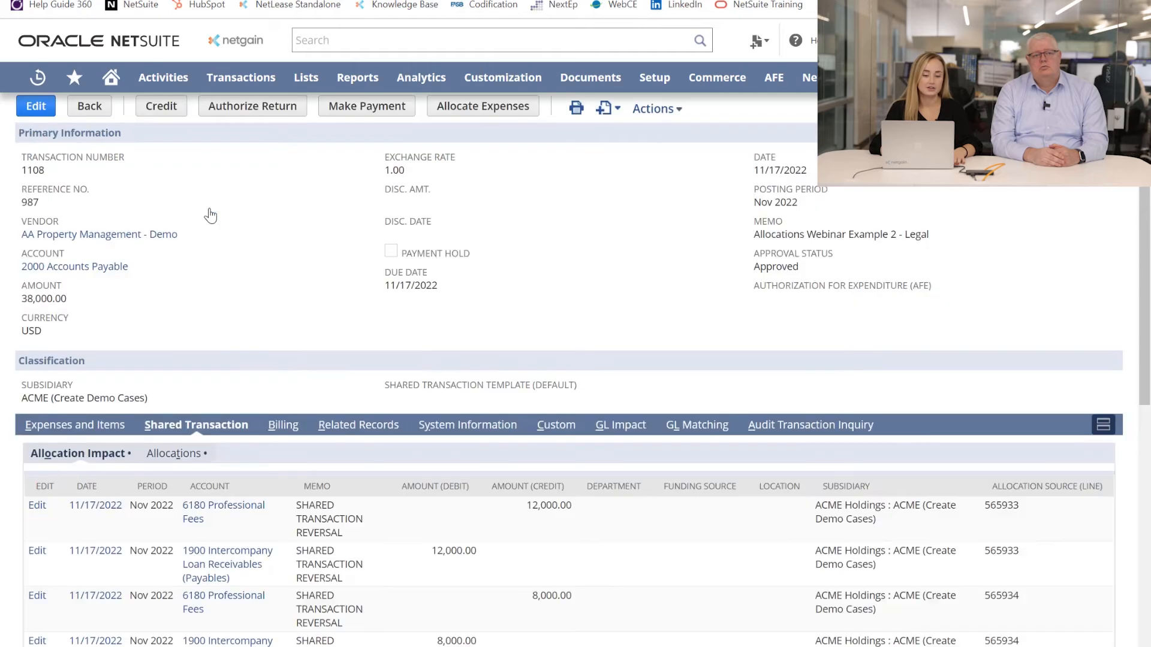
pyautogui.scroll(-4, 268, 336)
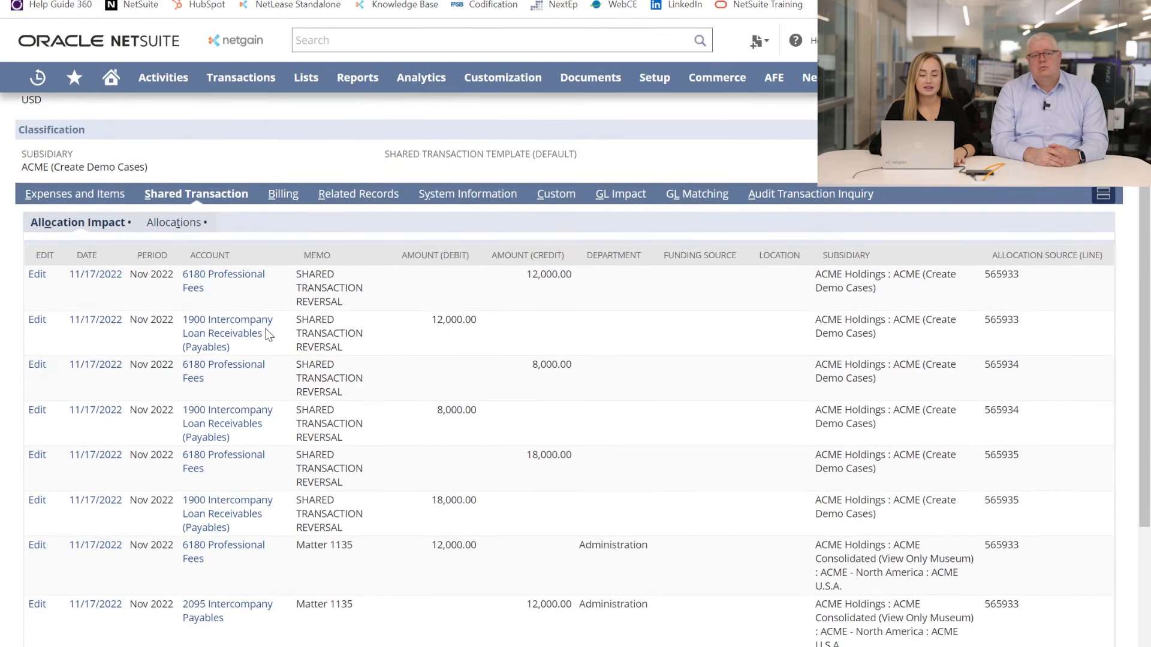
pyautogui.scroll(-1, 268, 336)
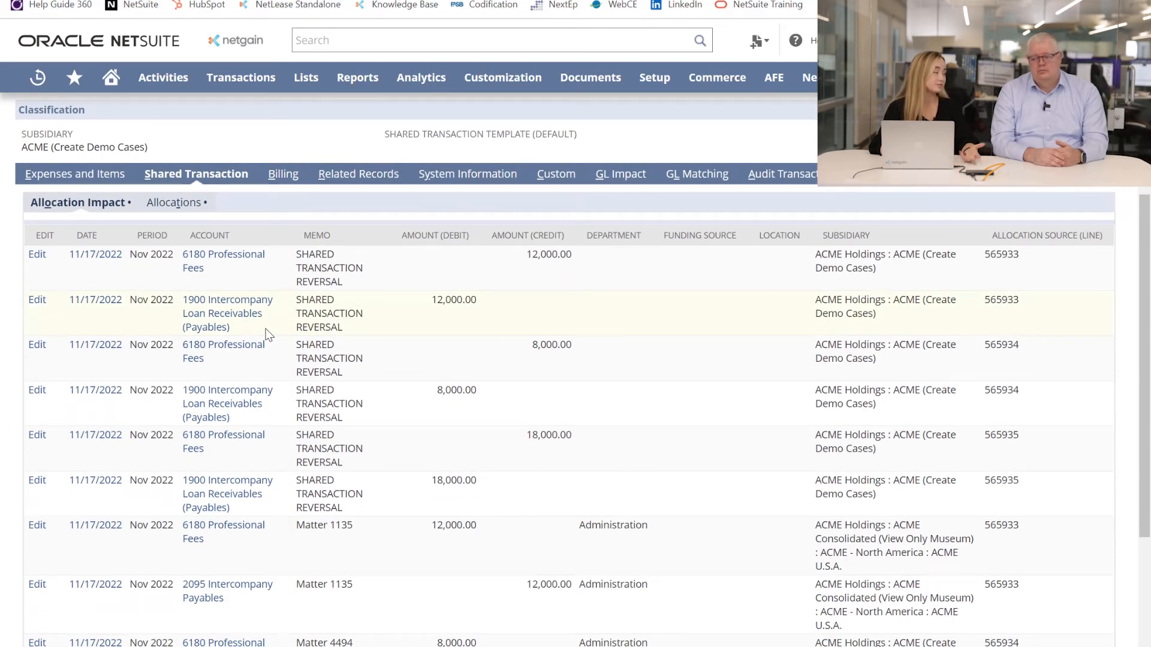
# Open the intercompany journal behind the first allocation impact line and examine its debit and credit lines
pyautogui.click(95, 256)
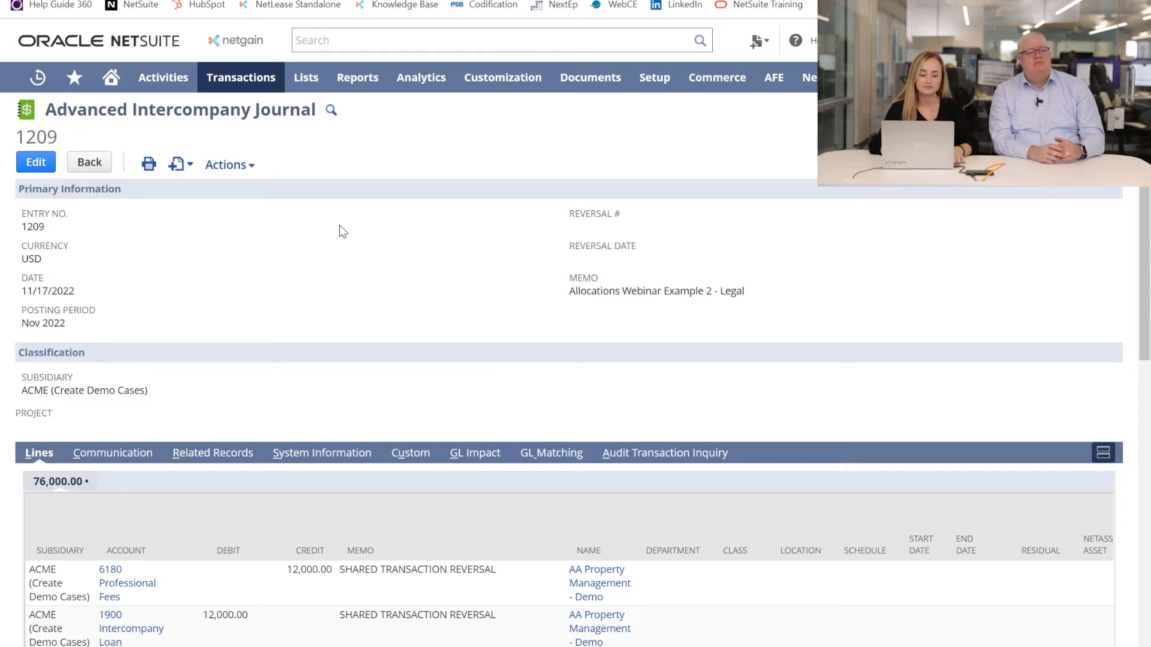
pyautogui.scroll(-3, 340, 226)
pyautogui.scroll(-3, 340, 226)
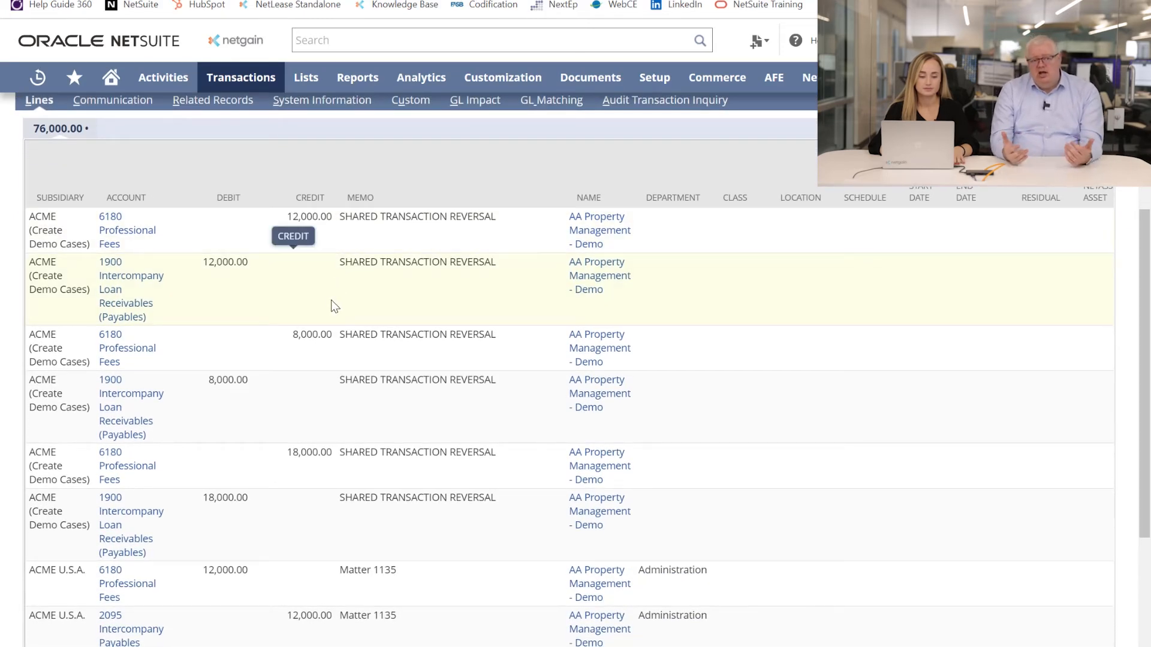
pyautogui.scroll(-1, 330, 300)
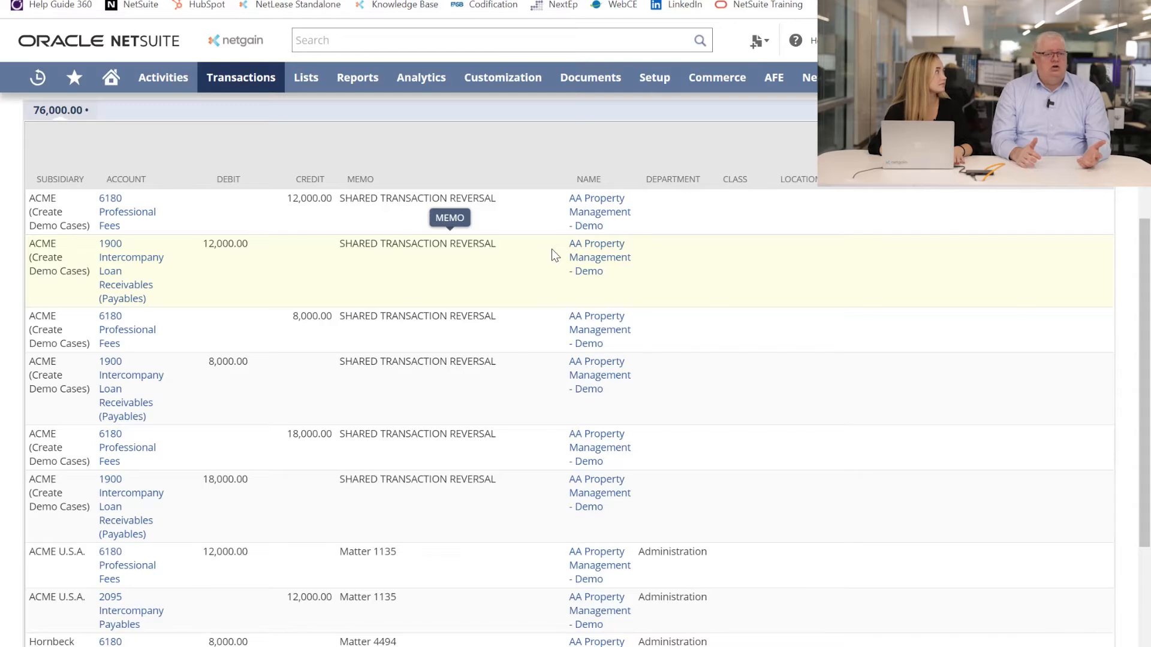
pyautogui.scroll(5, 551, 250)
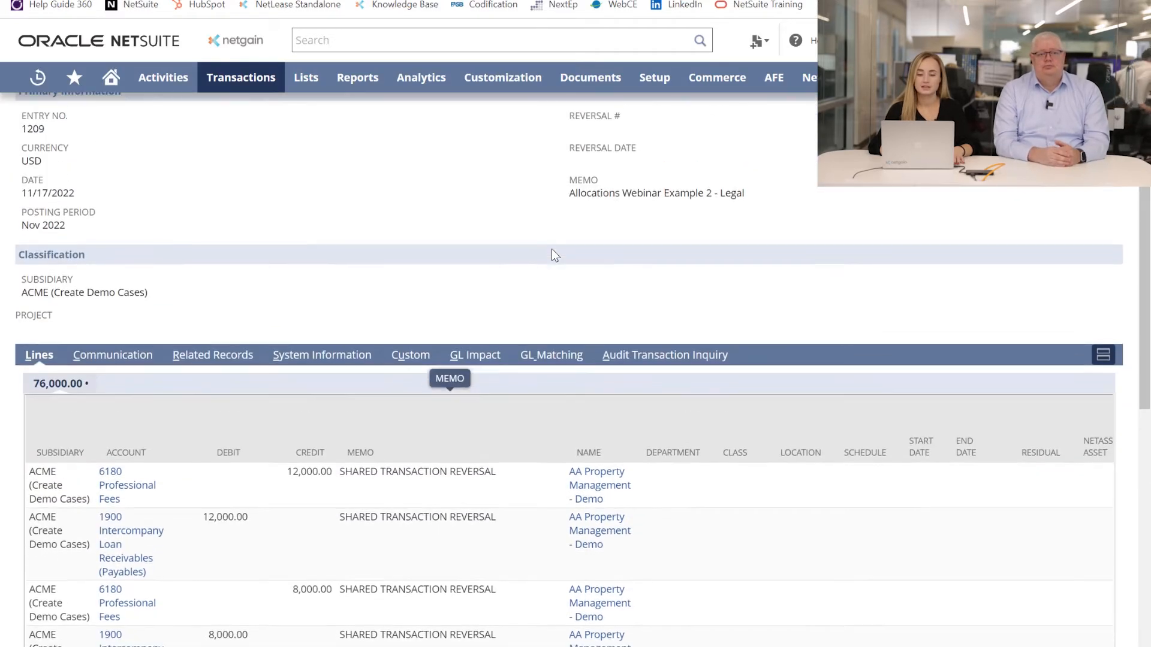
pyautogui.scroll(1, 551, 250)
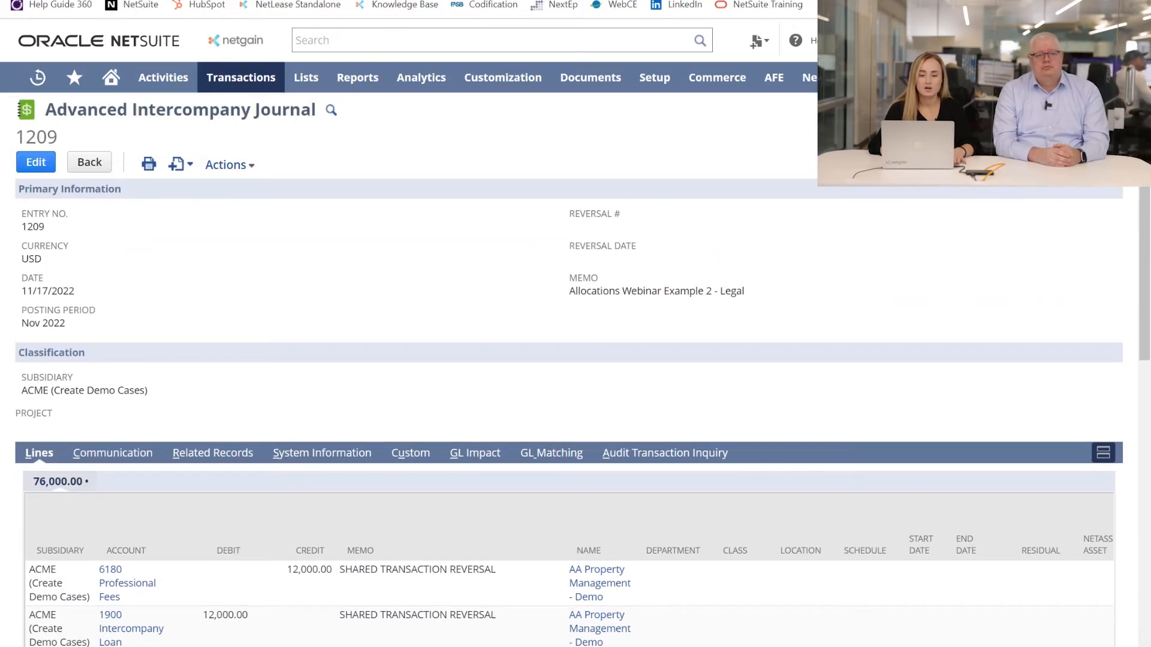
# Return to the legal bill and show its expense lines
pyautogui.click(459, 2)
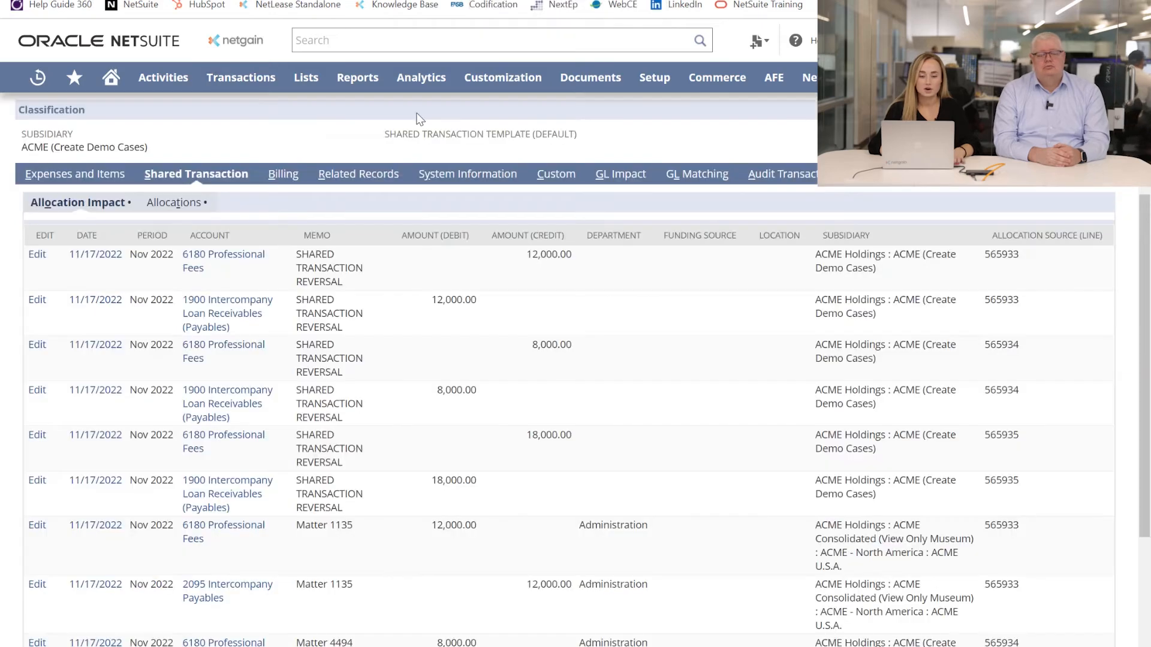
pyautogui.scroll(5, 335, 141)
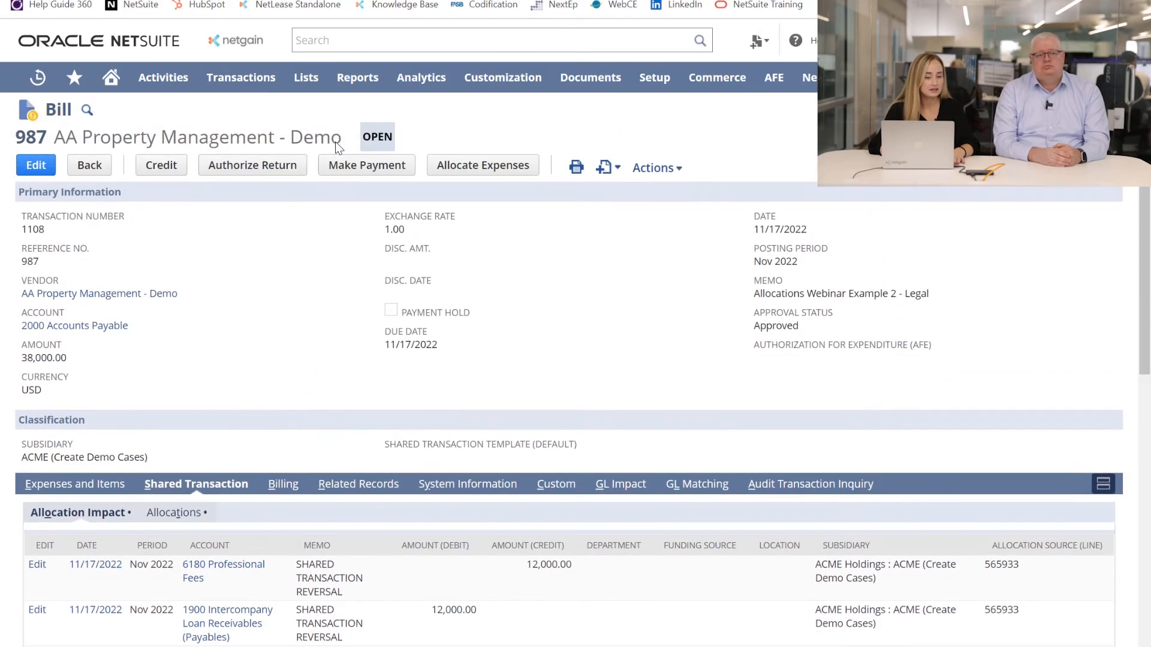
pyautogui.click(96, 487)
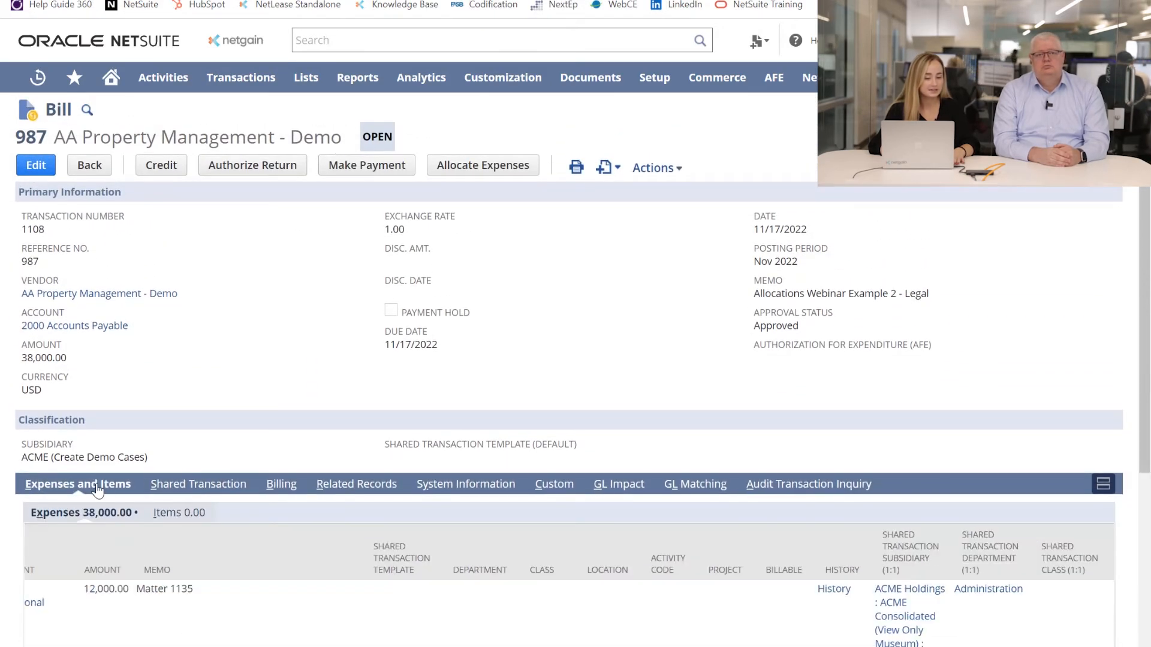
pyautogui.scroll(-4, 296, 398)
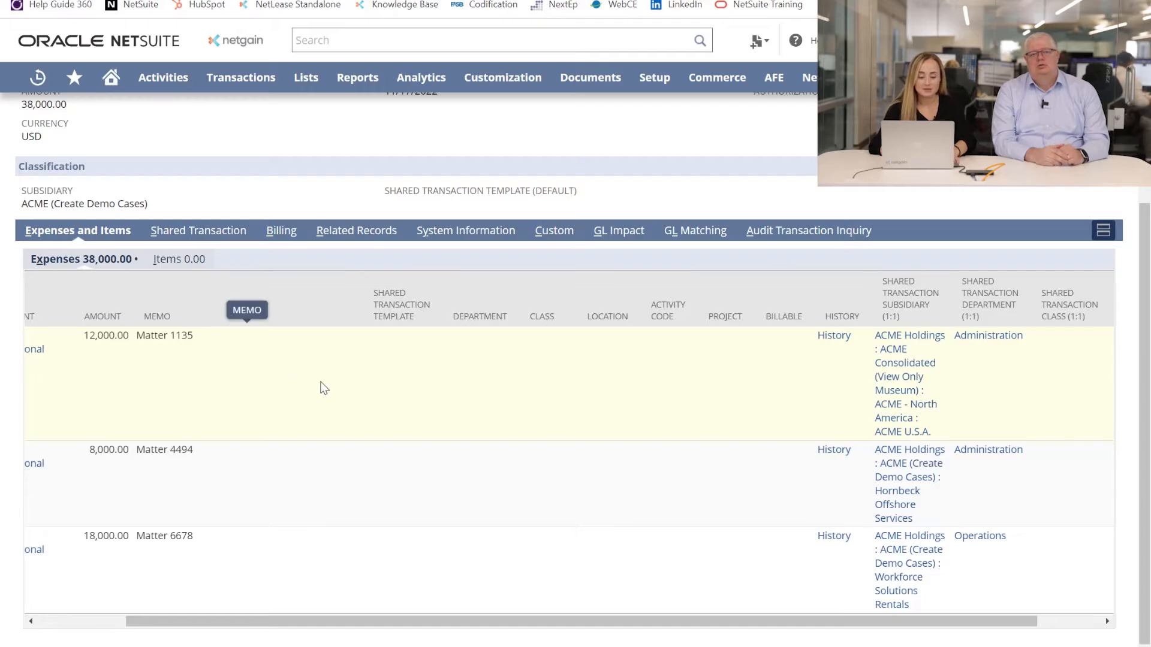
# Switch to the slide presentation and advance to slide 3 about the worksheet for complex line-item allocations
pyautogui.hotkey('alt', 'Tab')
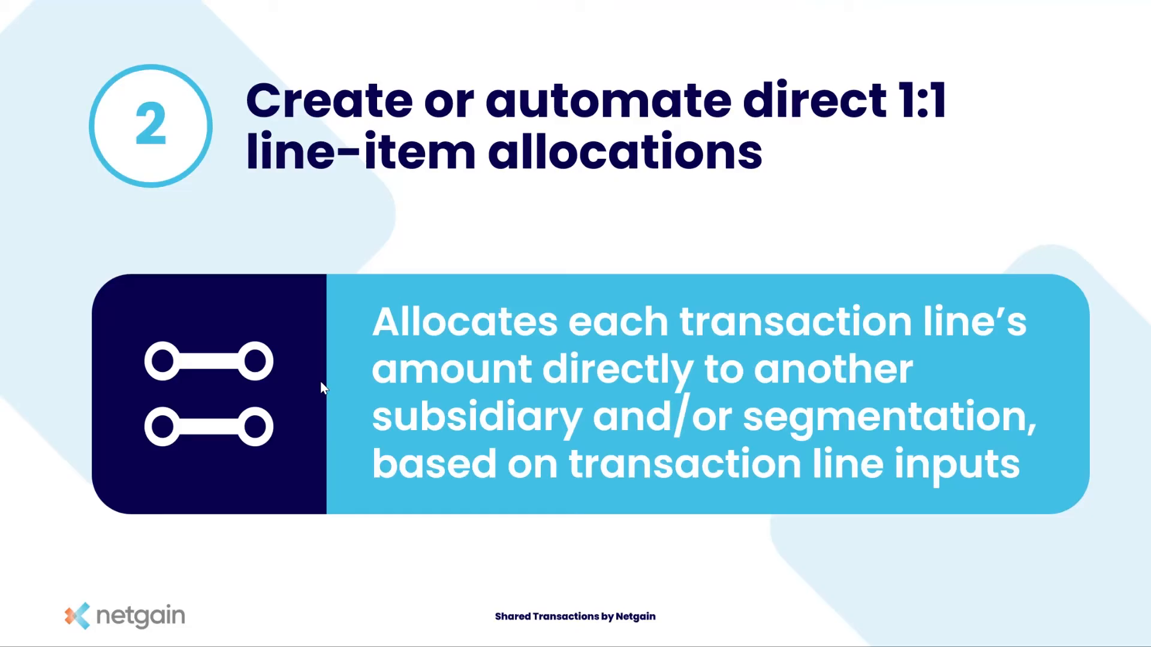
pyautogui.press('Right')
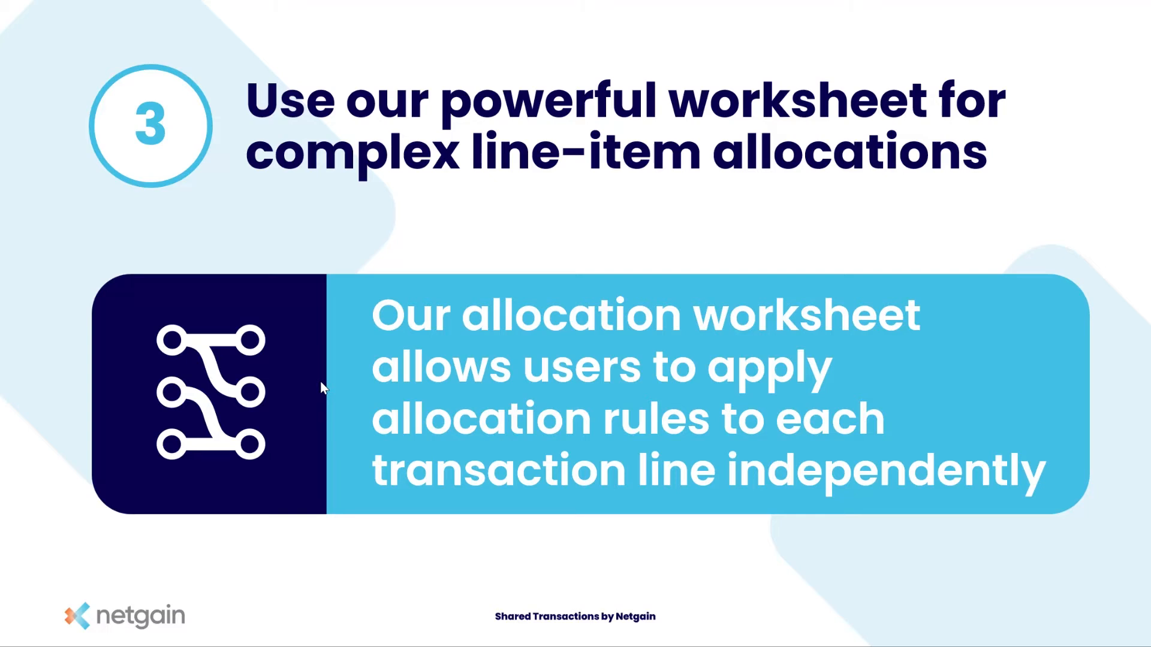
# Switch back to NetSuite and examine the shared transaction templates on the expense lines of the Allocation Webinar Example 3 bill
pyautogui.hotkey('alt', 'Tab')
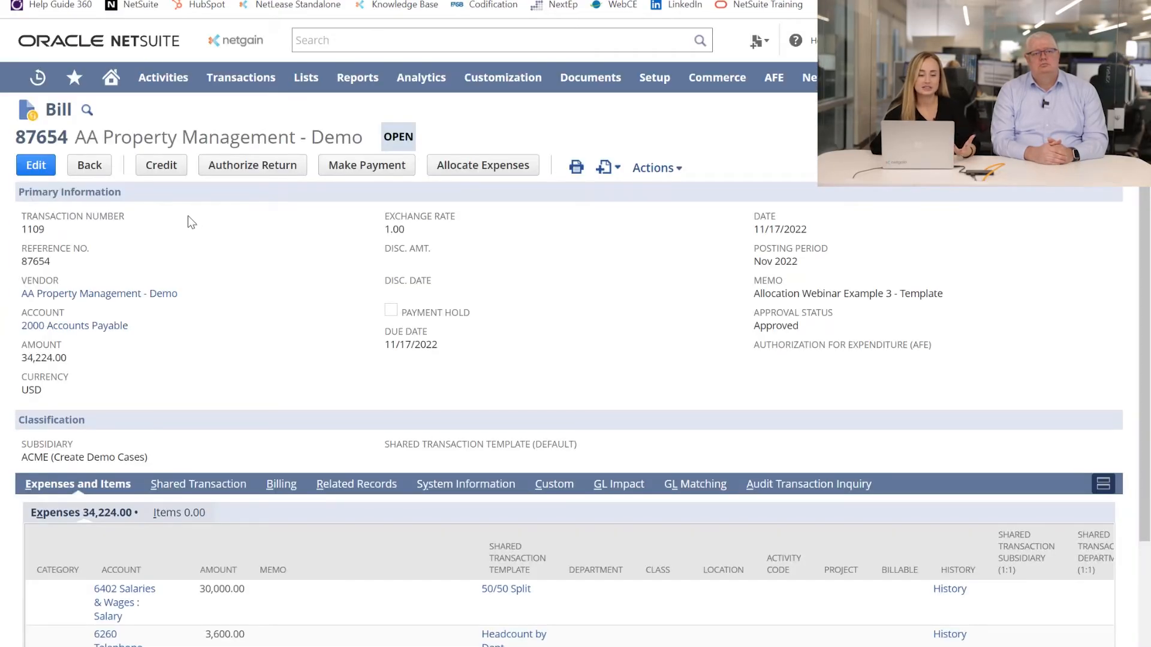
pyautogui.scroll(-3, 245, 274)
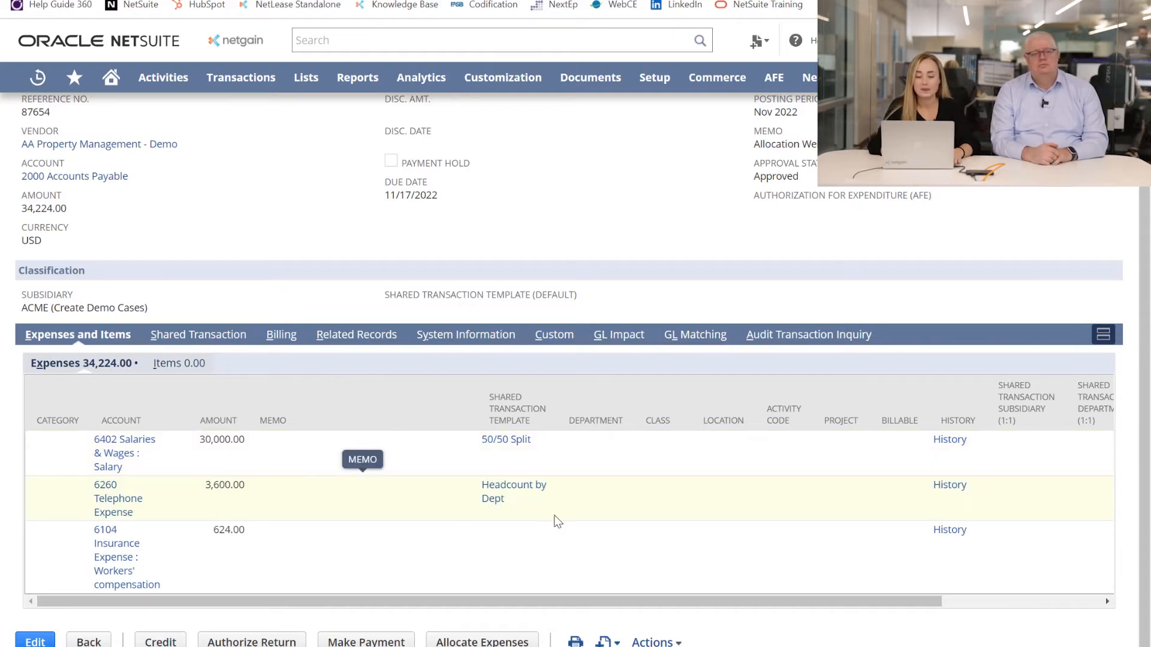
pyautogui.press('ctrl')
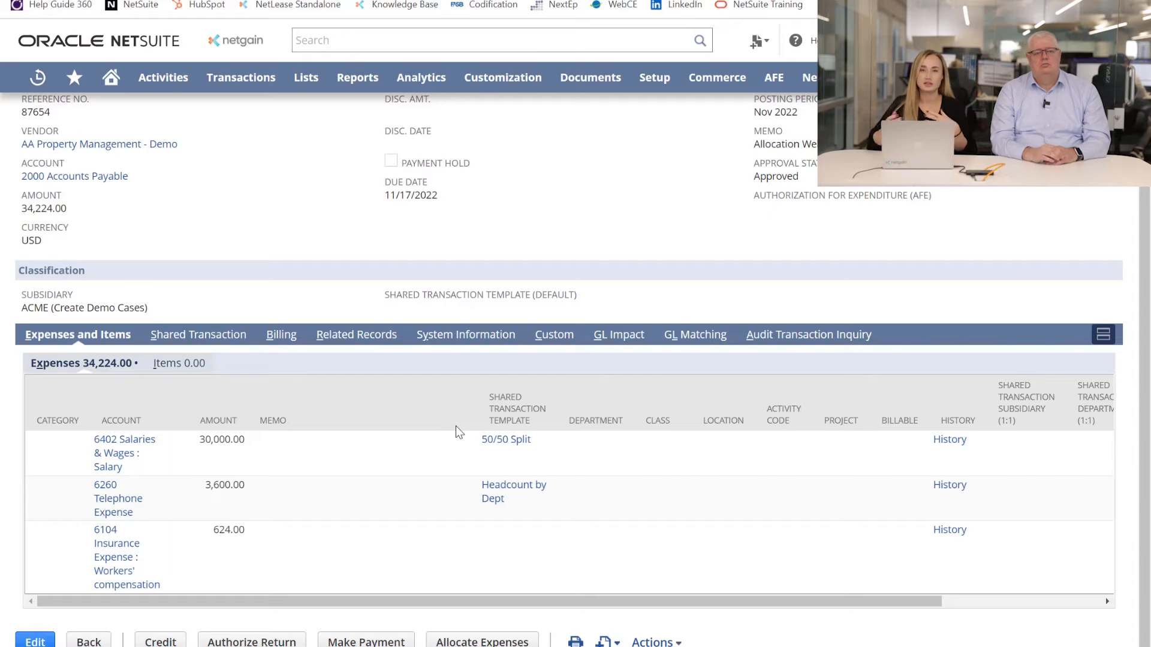
pyautogui.scroll(3, 459, 432)
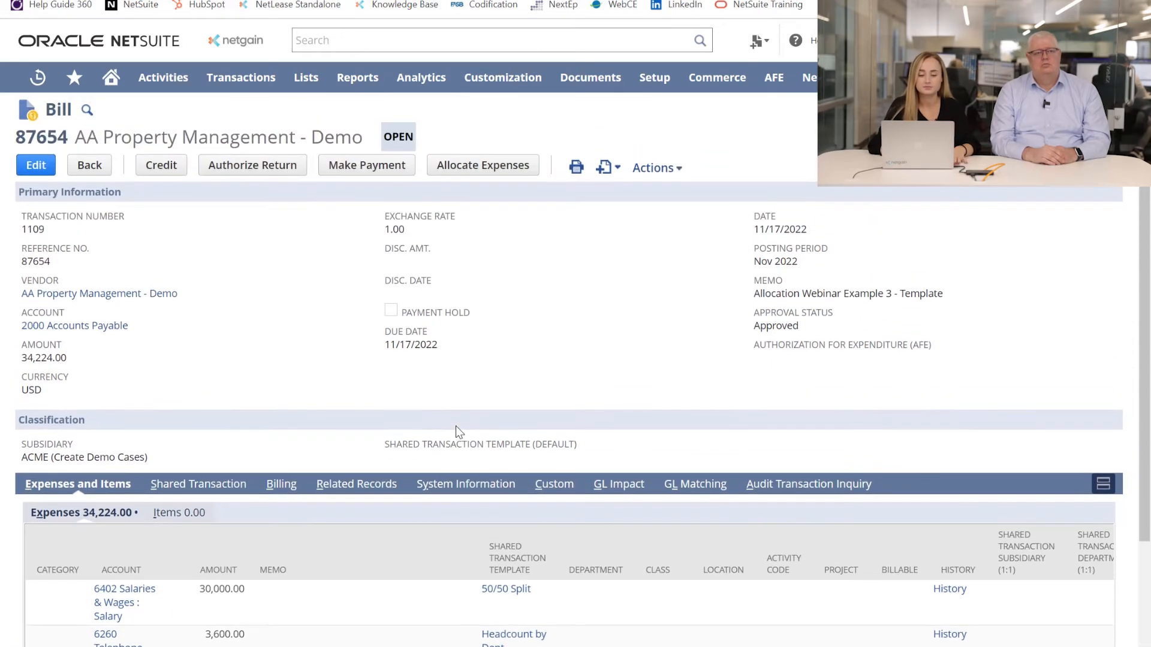
# Open the shared transaction worksheet for allocating the bill's expenses and view the Salary line's allocations
pyautogui.click(482, 163)
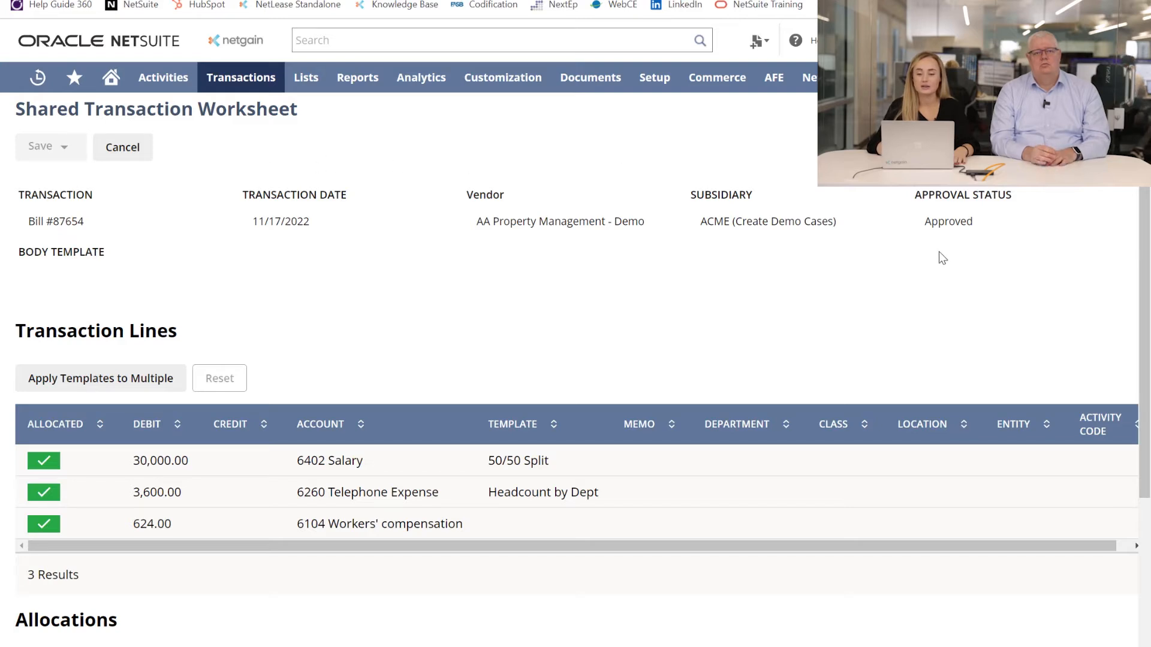
pyautogui.scroll(-3, 403, 266)
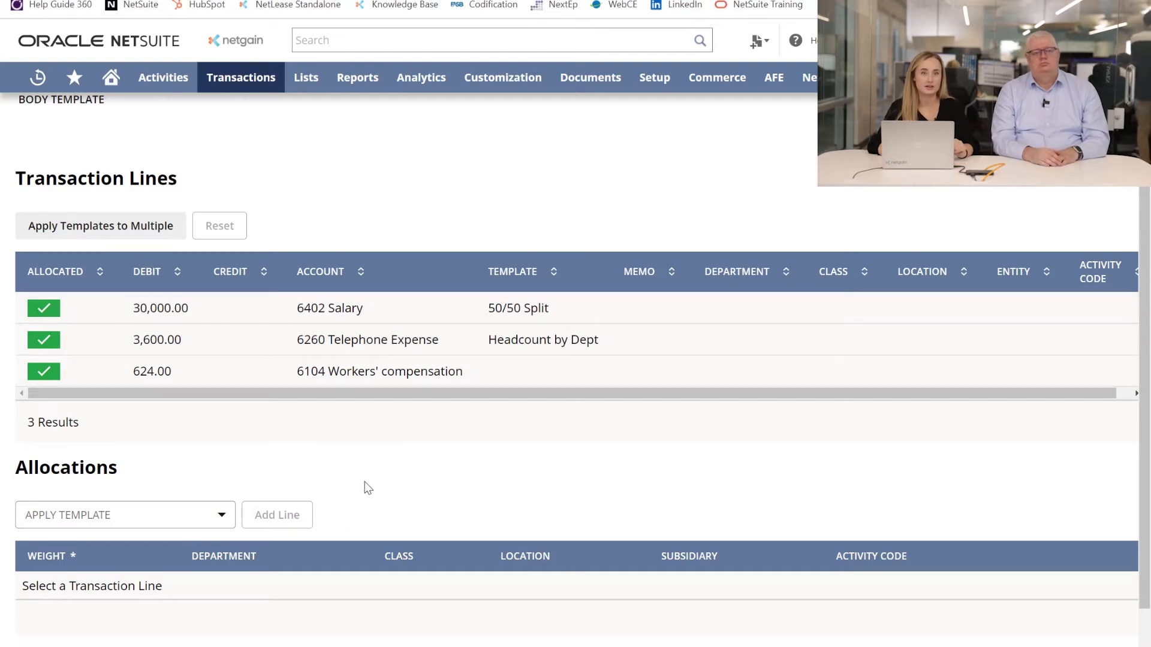
pyautogui.scroll(-1, 368, 487)
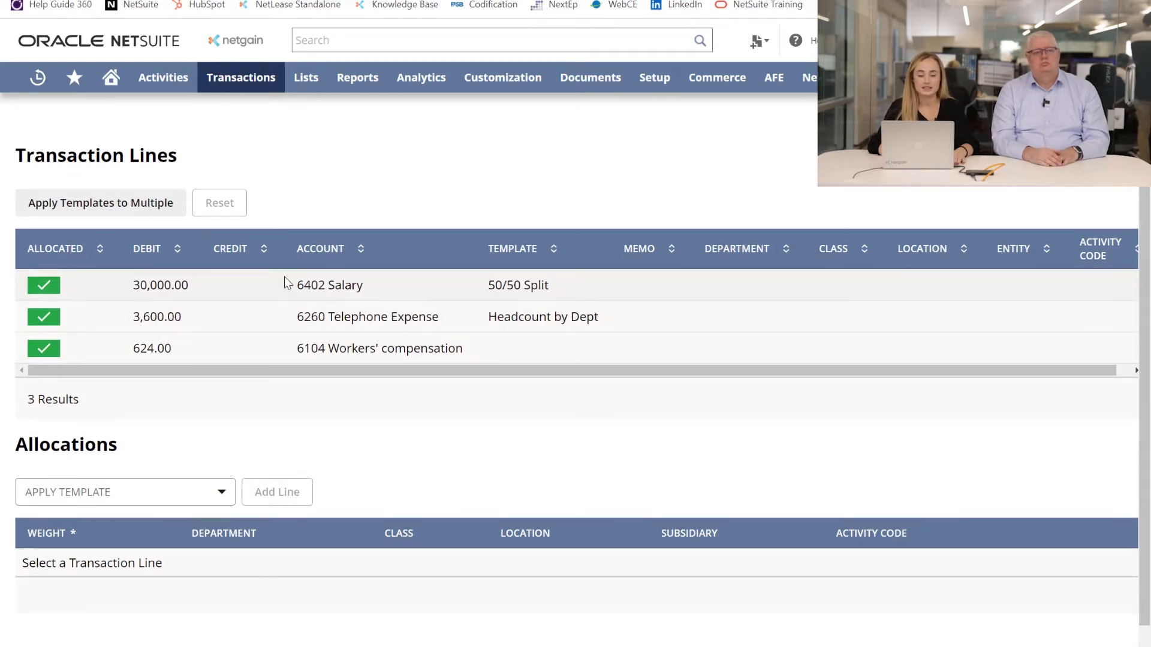
pyautogui.scroll(2, 285, 279)
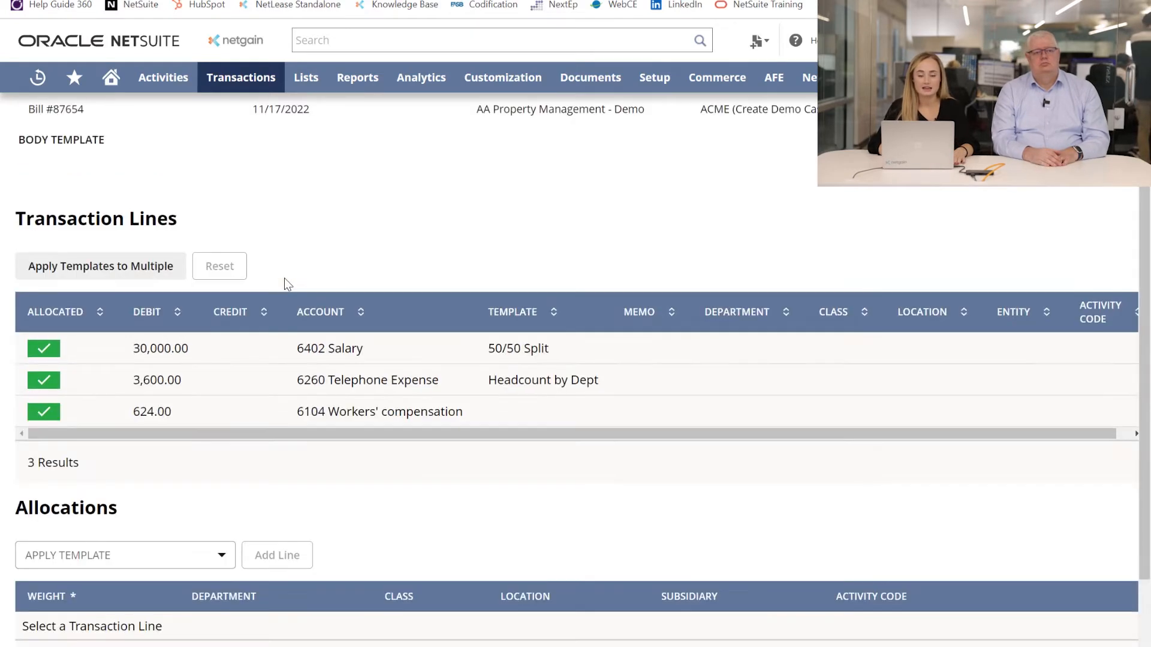
pyautogui.click(276, 351)
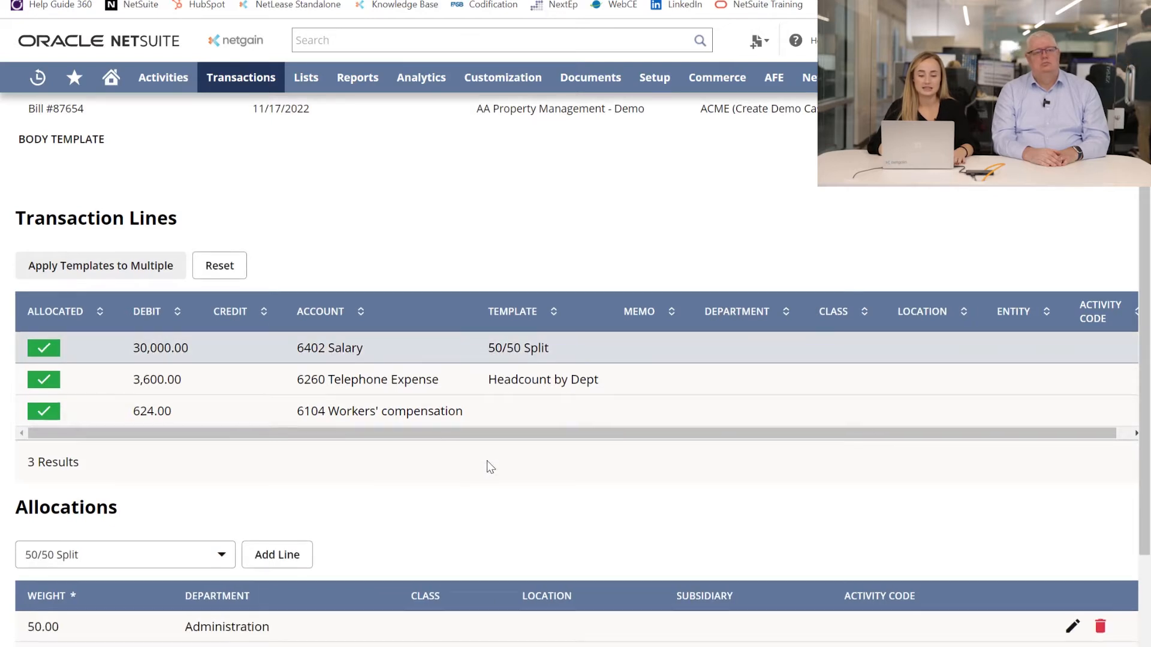
pyautogui.scroll(-2, 488, 464)
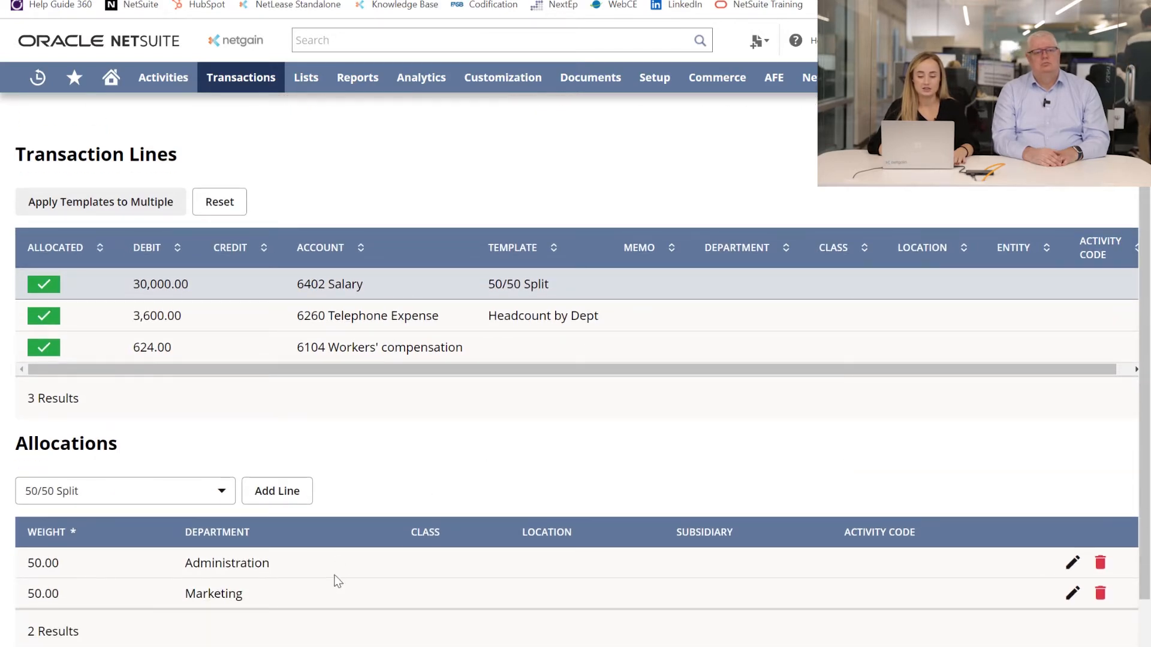
# Select the Telephone Expense line and view its department allocations and the available allocation templates
pyautogui.click(259, 318)
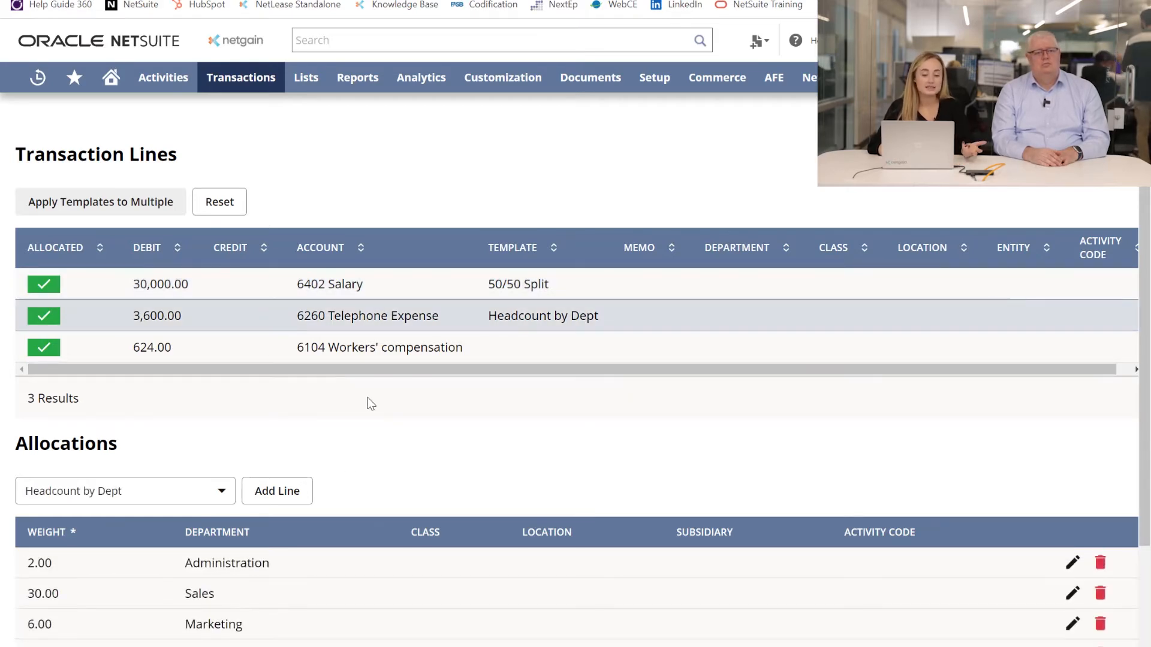
pyautogui.scroll(-2, 368, 403)
pyautogui.click(95, 411)
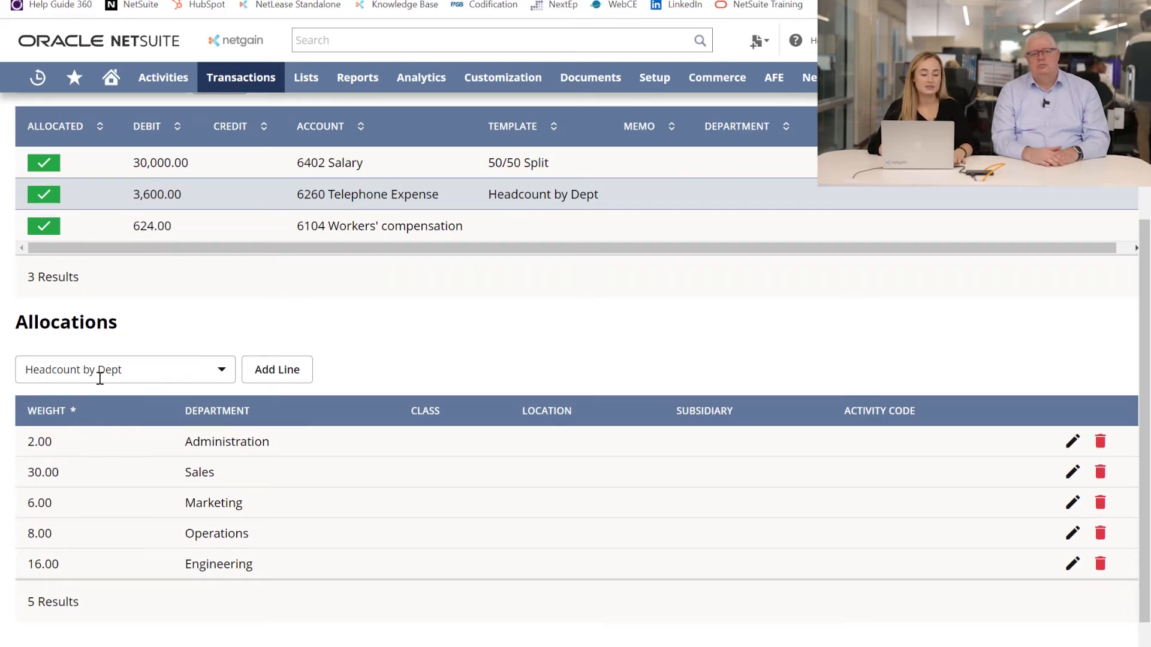
pyautogui.click(142, 373)
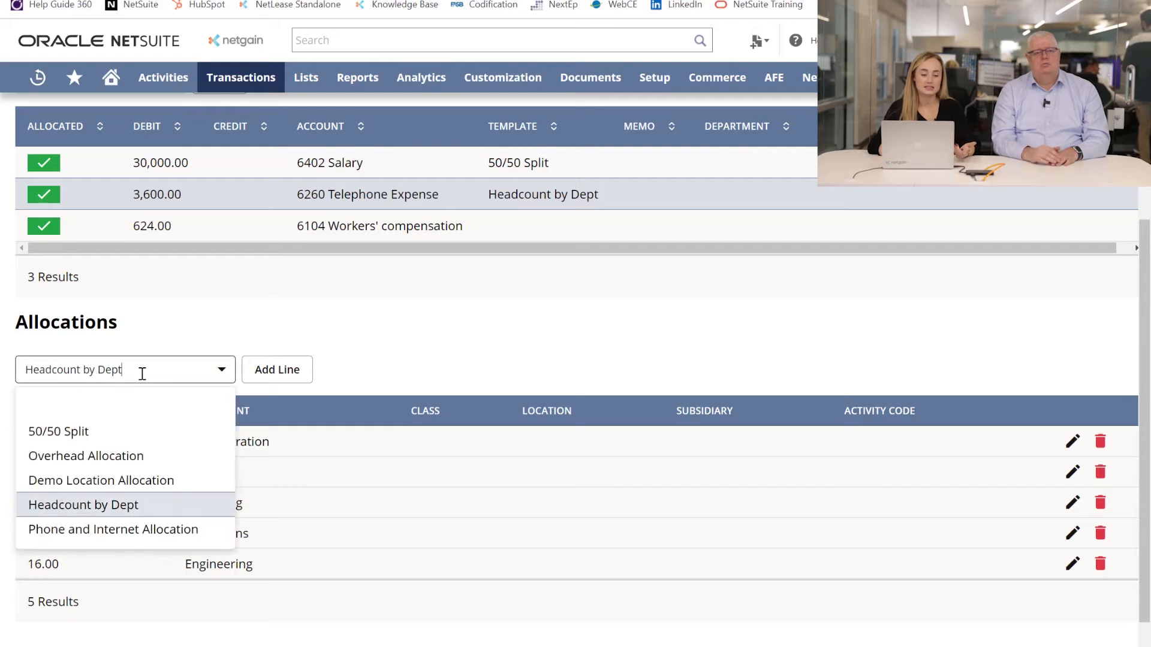
pyautogui.click(432, 375)
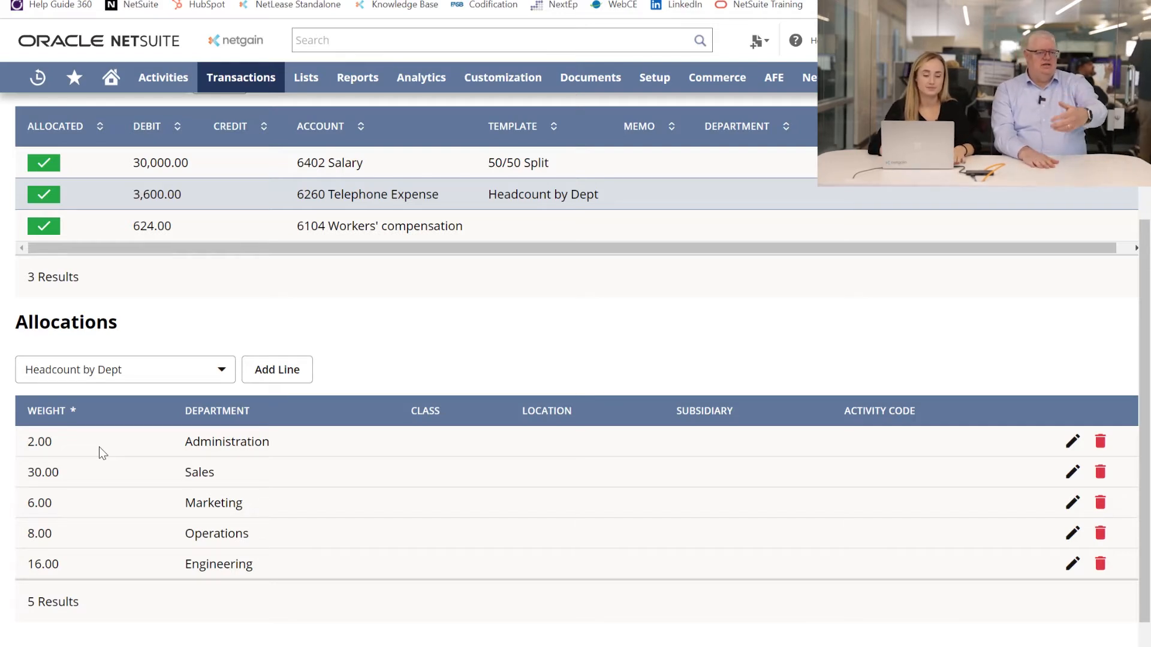
# Change the department of the Administration allocation on the Telephone Expense line to Aftersales Care
pyautogui.click(1072, 441)
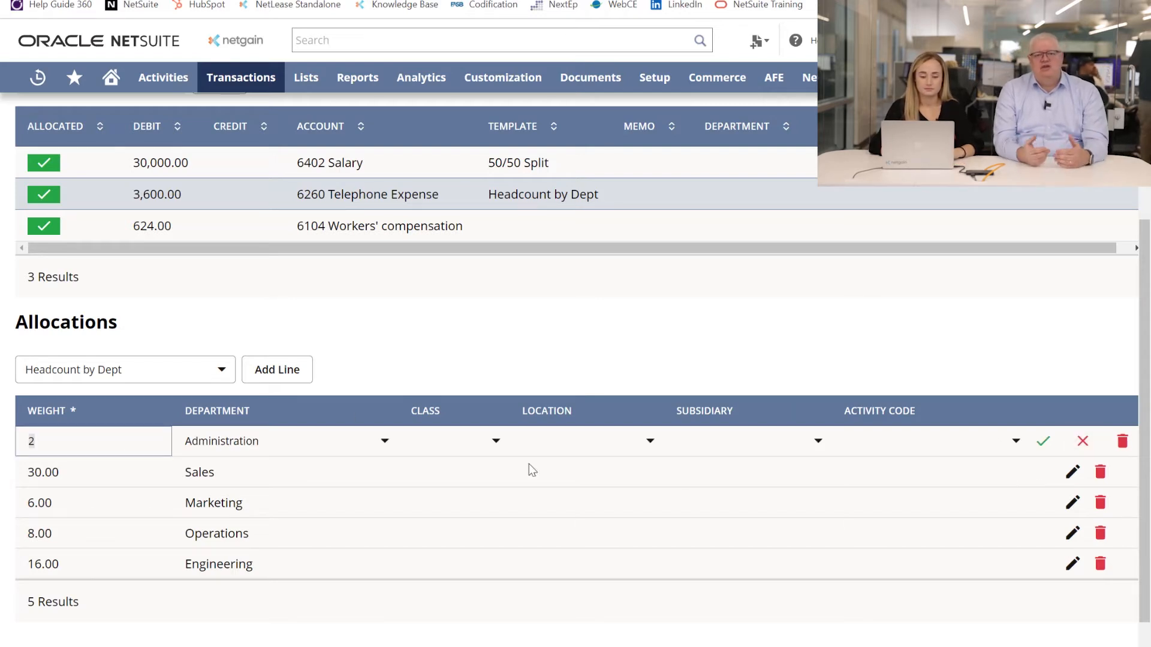
pyautogui.click(384, 443)
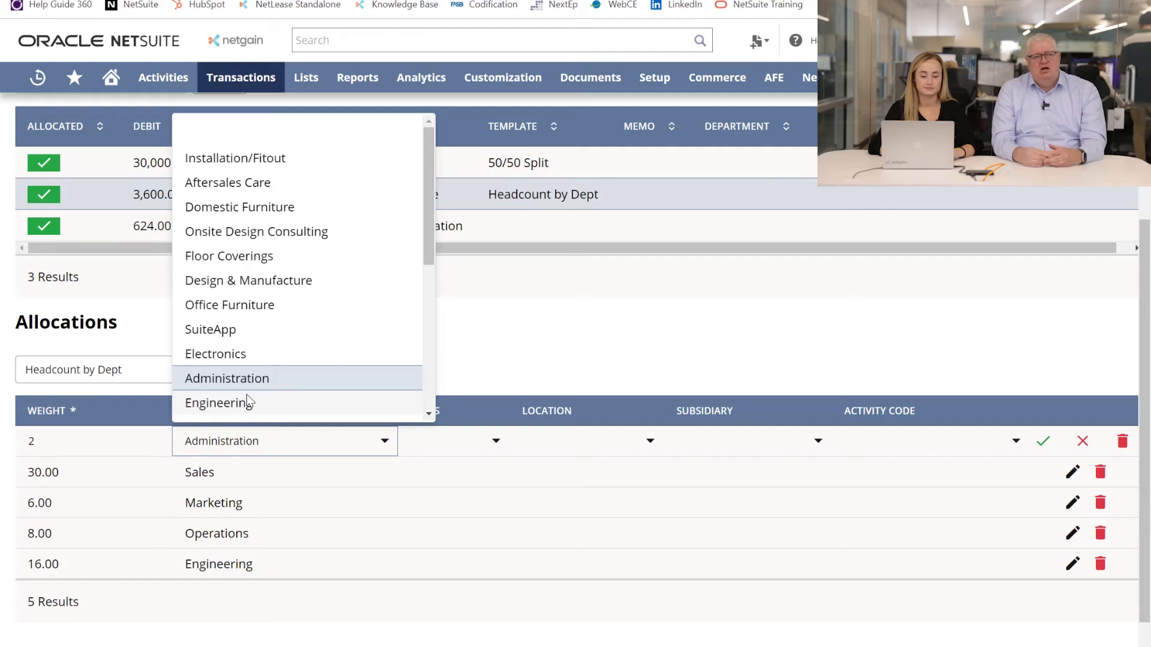
pyautogui.click(254, 183)
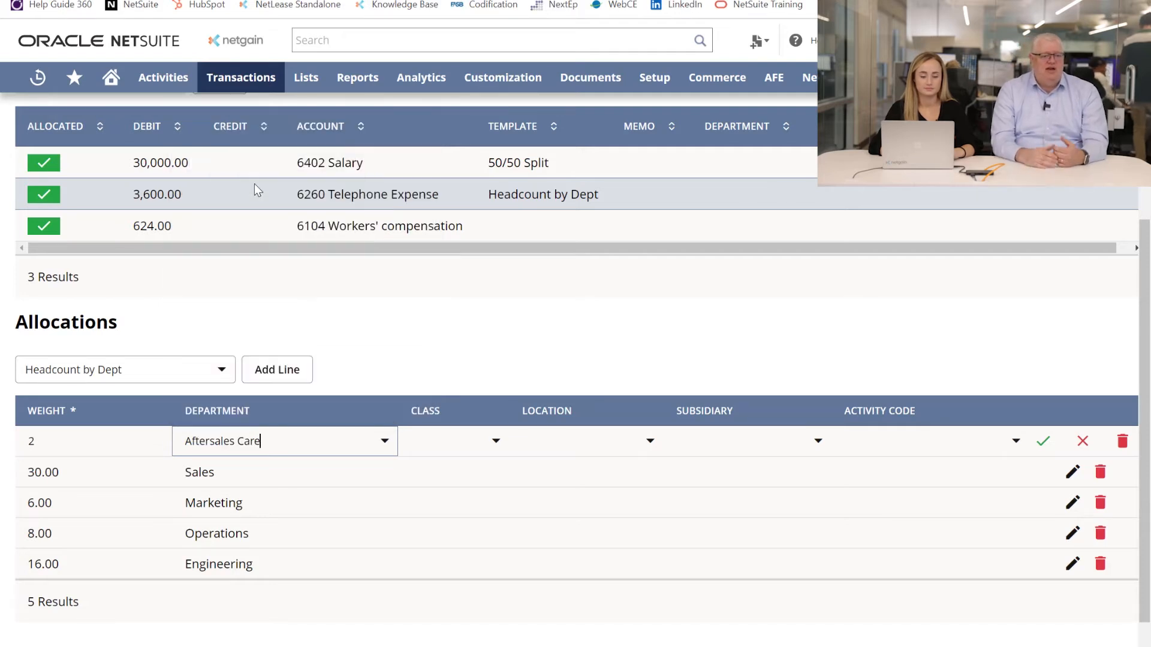
pyautogui.click(1043, 442)
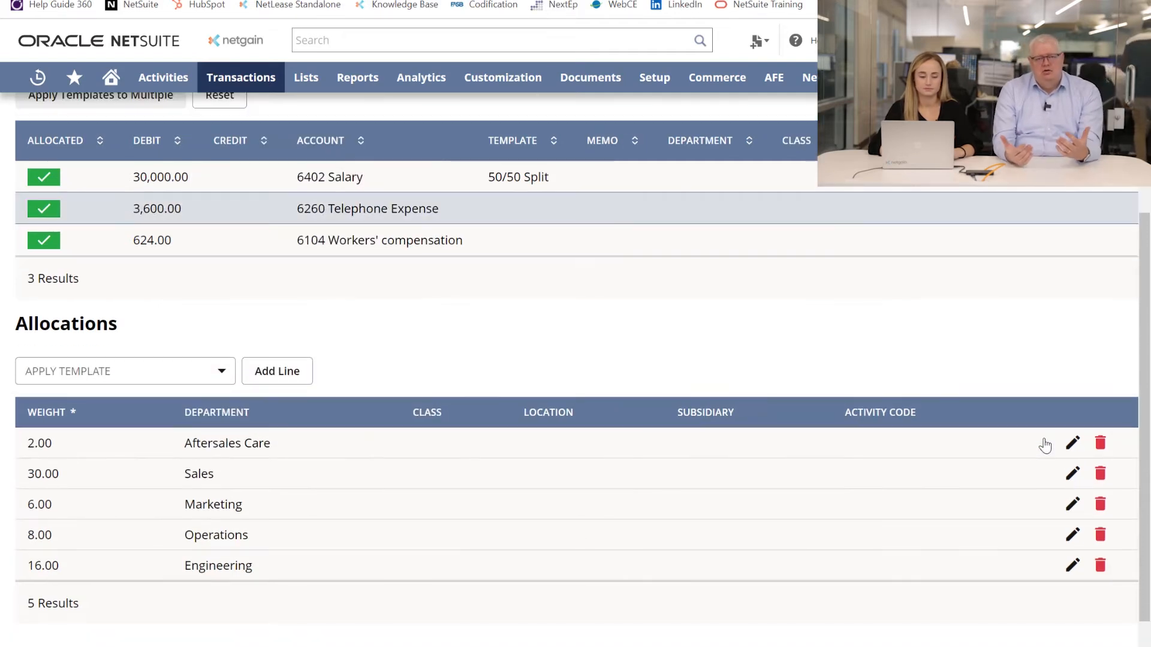
# Add an allocation with weight 1 for the Domestic Furniture department to the Telephone Expense line
pyautogui.click(293, 374)
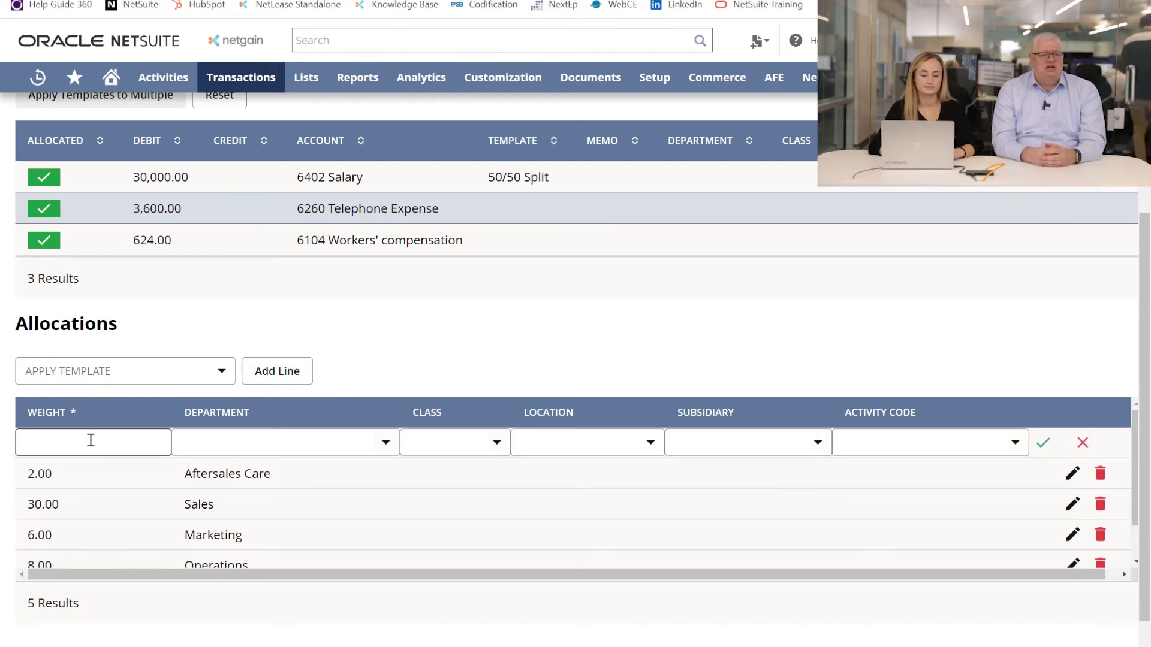
pyautogui.write('1')
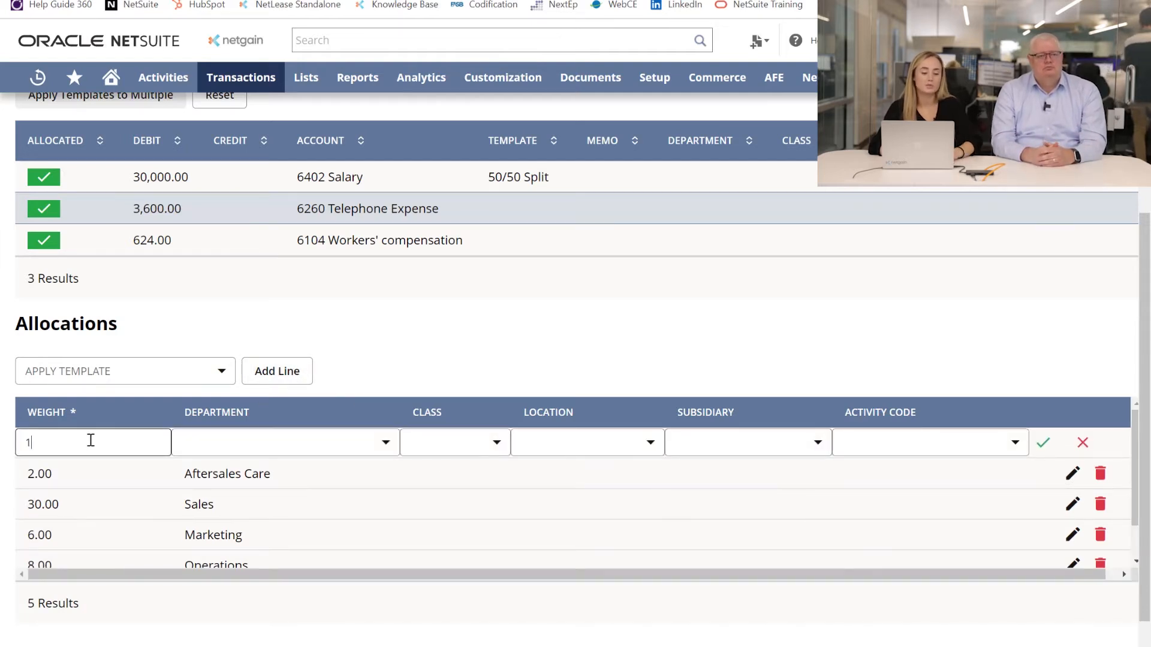
pyautogui.click(256, 442)
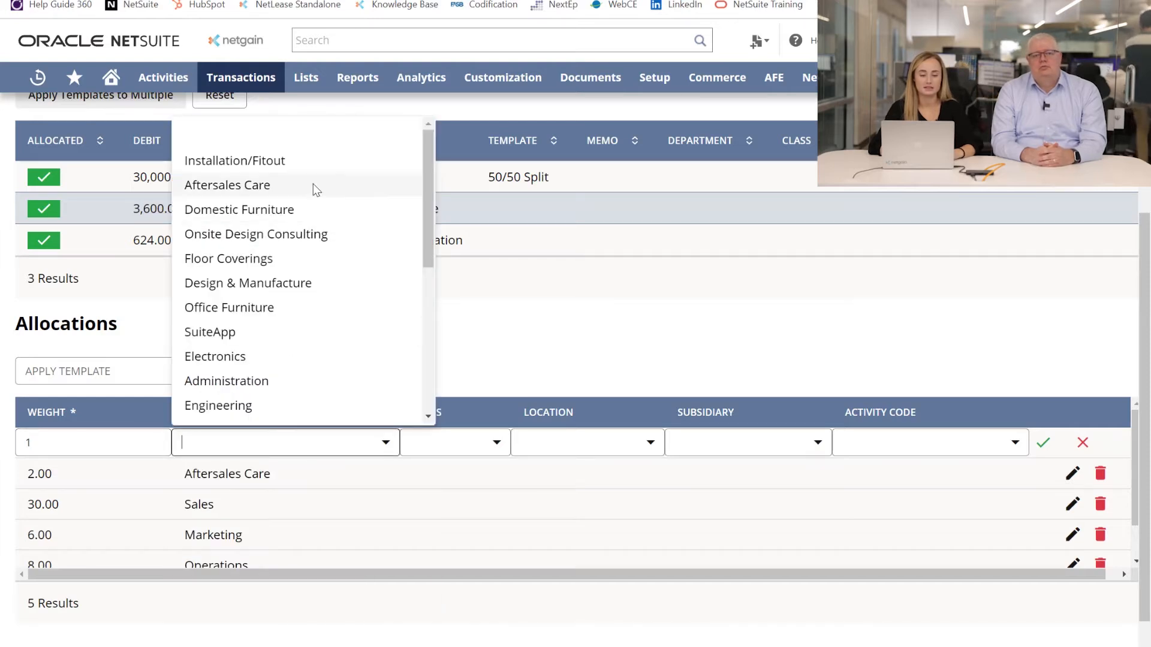
pyautogui.click(304, 213)
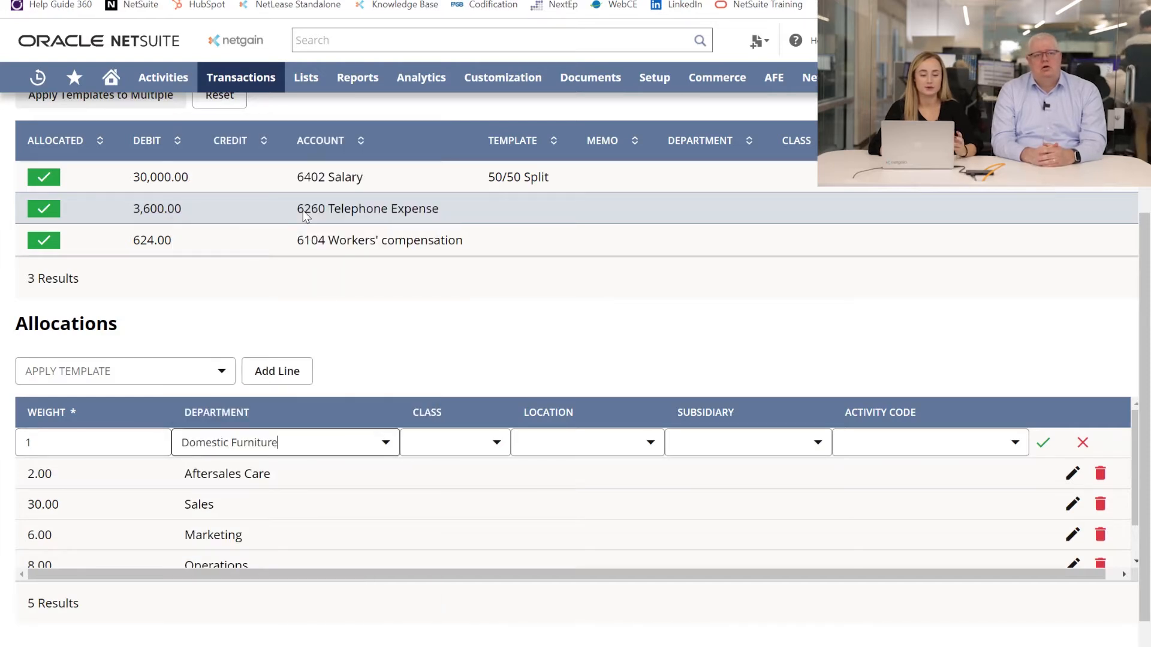
pyautogui.click(1042, 443)
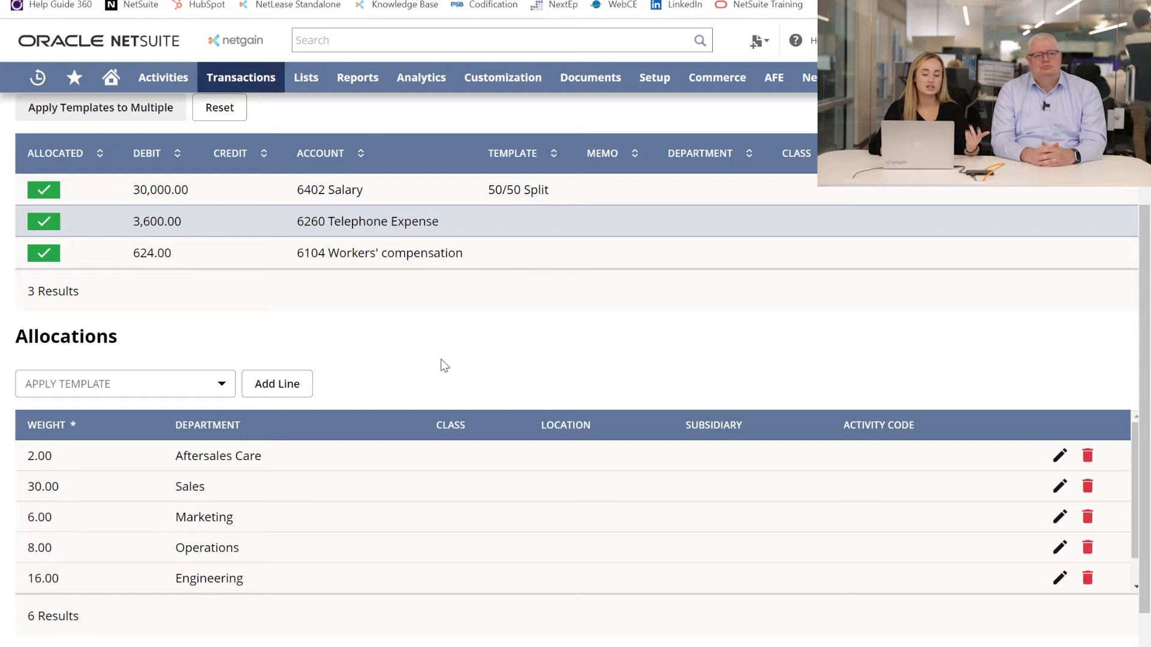
pyautogui.scroll(-1, 442, 366)
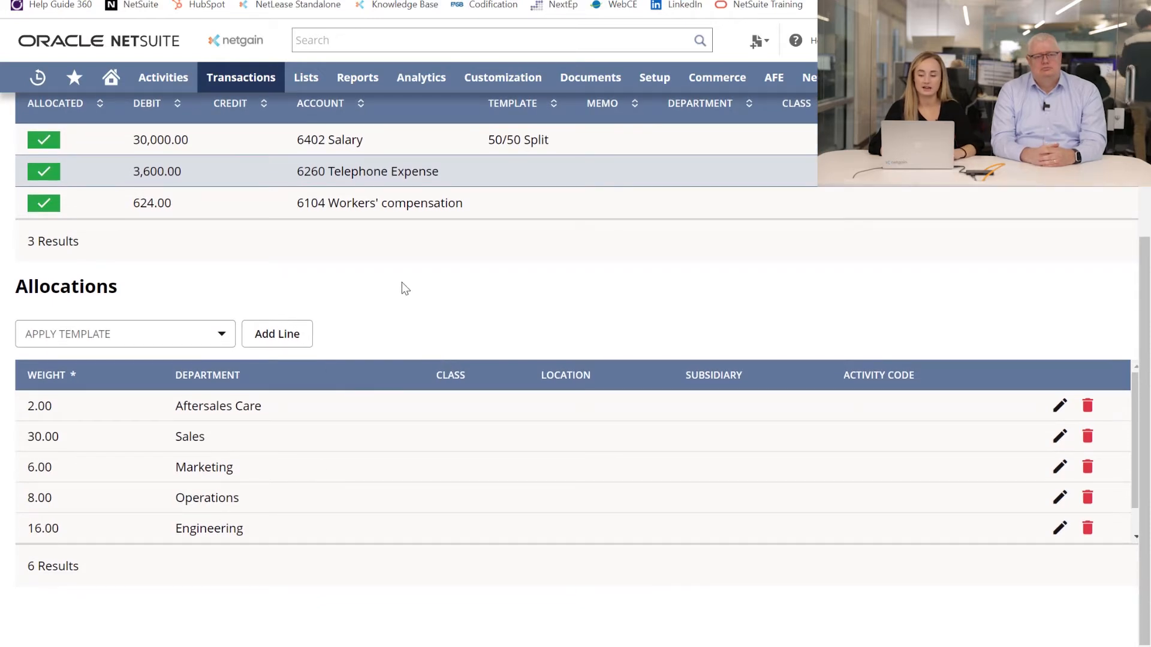
pyautogui.scroll(1, 402, 282)
pyautogui.scroll(-1, 376, 468)
pyautogui.scroll(1, 375, 468)
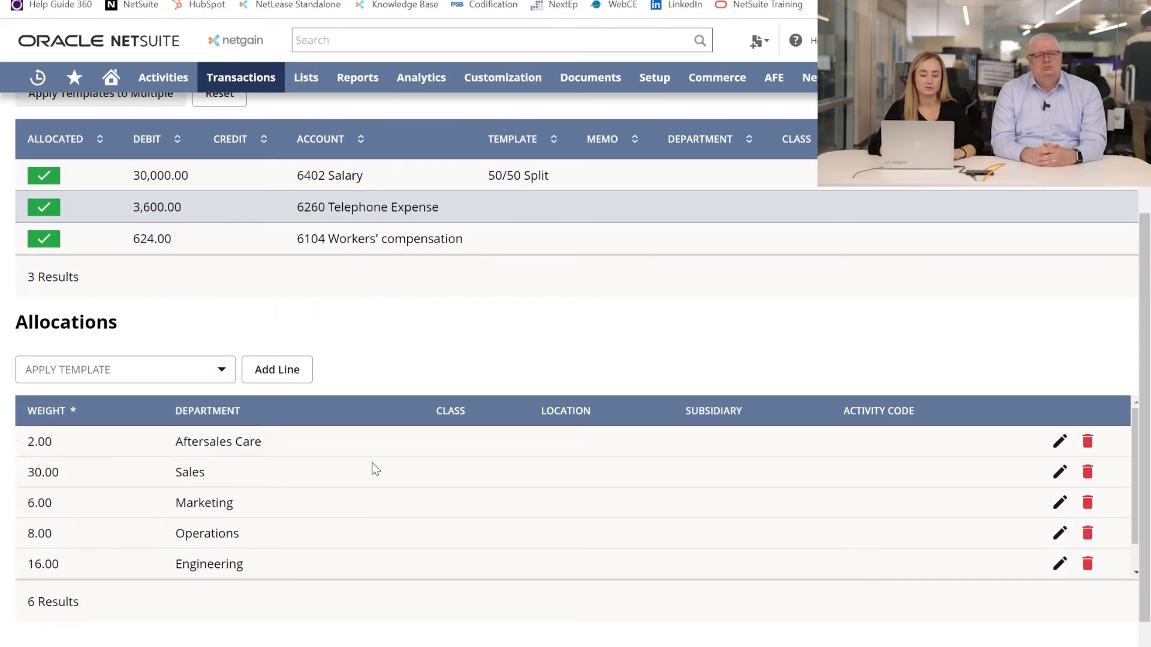
pyautogui.click(139, 364)
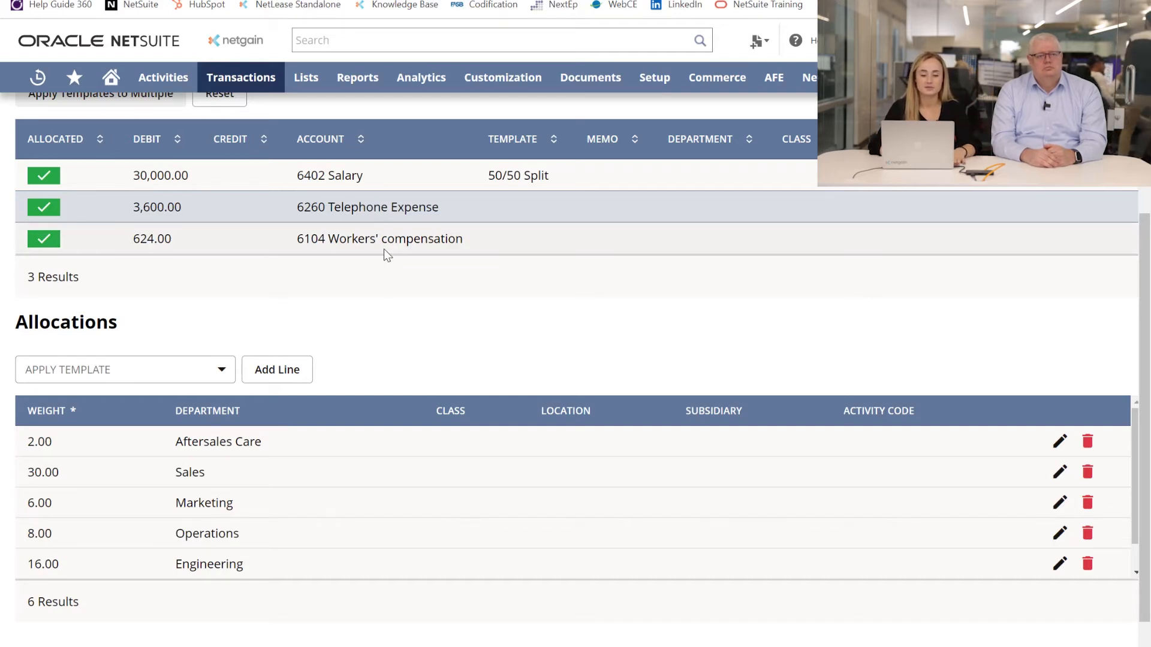
# Select the Workers' compensation line and examine its allocations, including the subsidiary and activity code set on the last Administration allocation
pyautogui.click(400, 242)
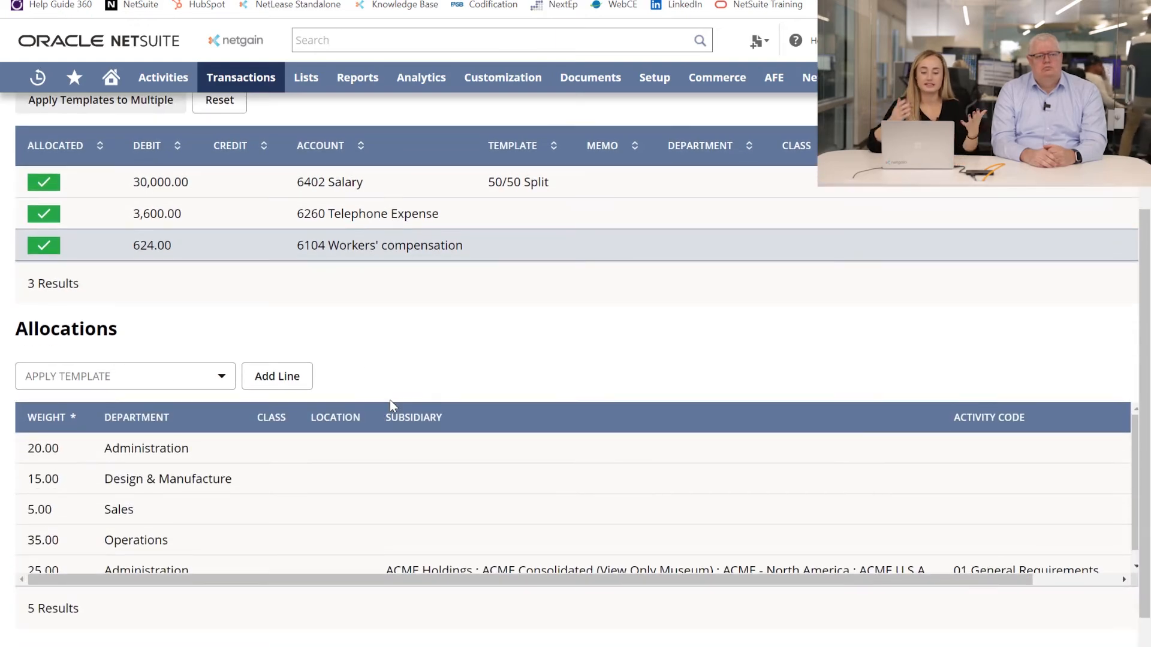
pyautogui.scroll(-2, 445, 461)
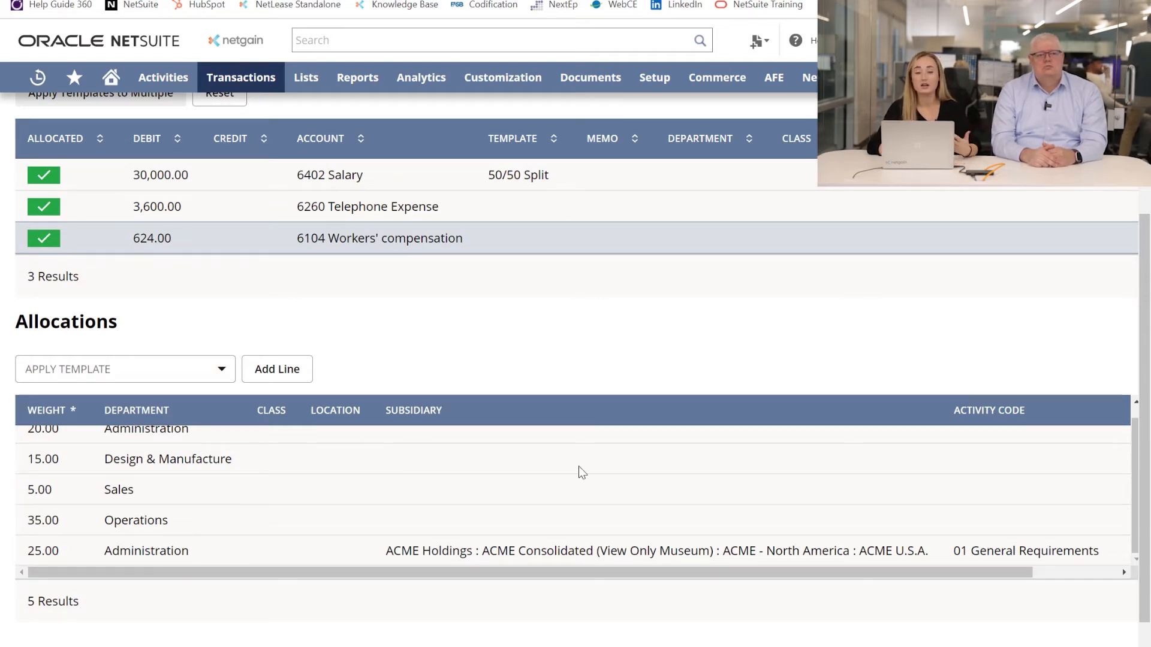
pyautogui.click(466, 551)
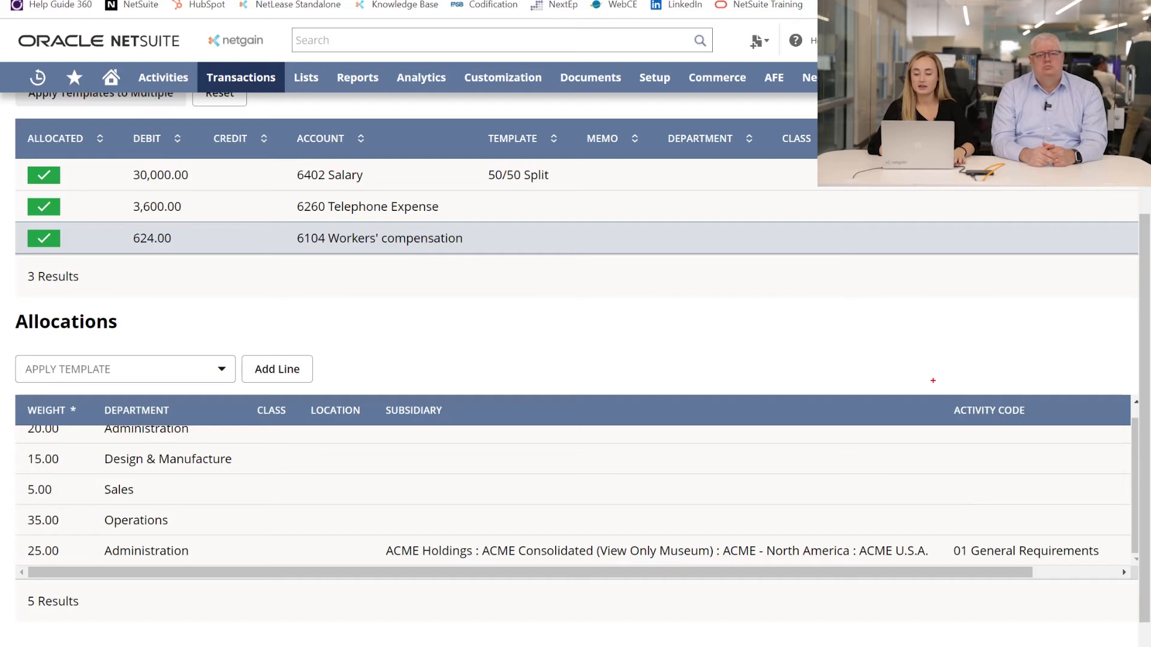
pyautogui.moveTo(932, 381)
pyautogui.mouseDown()
pyautogui.moveTo(1123, 548)
pyautogui.moveTo(1114, 576)
pyautogui.mouseUp()
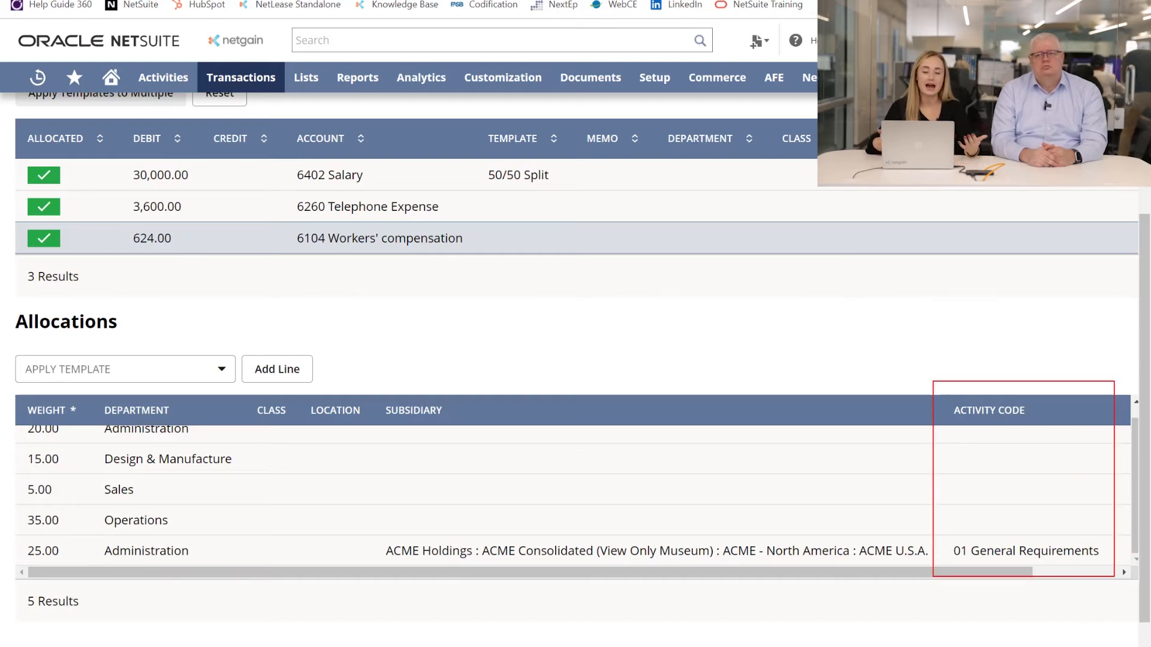
pyautogui.press('Escape')
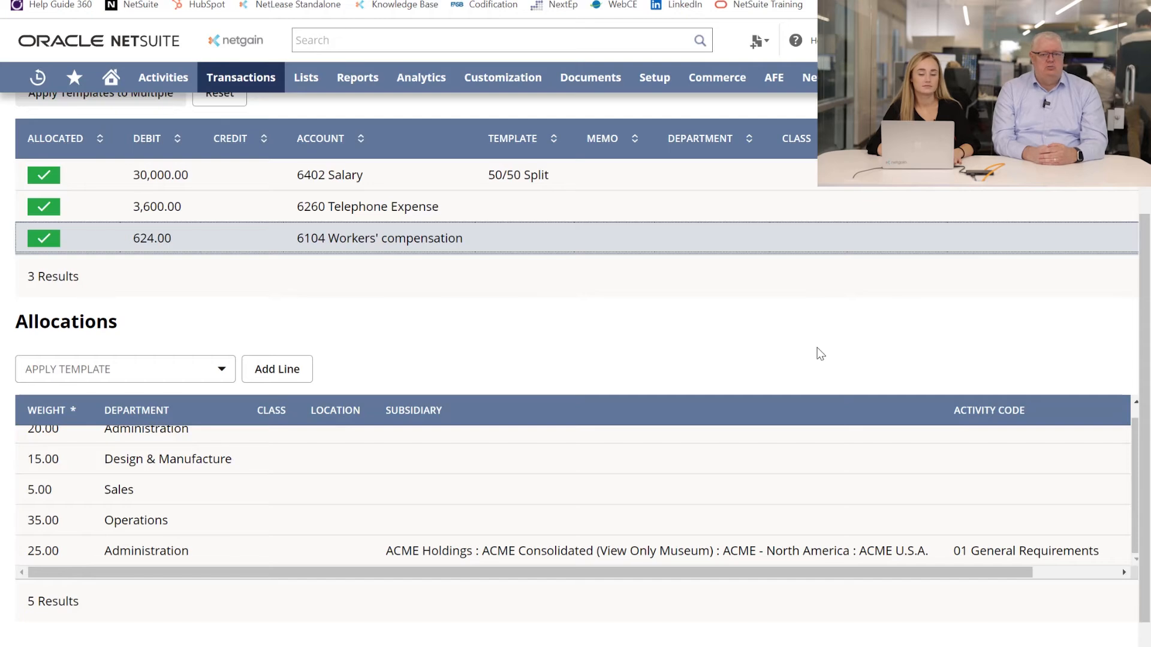
# Cancel the Shared Transaction Worksheet and examine the allocation impact of the bill's shared transaction
pyautogui.scroll(5, 820, 354)
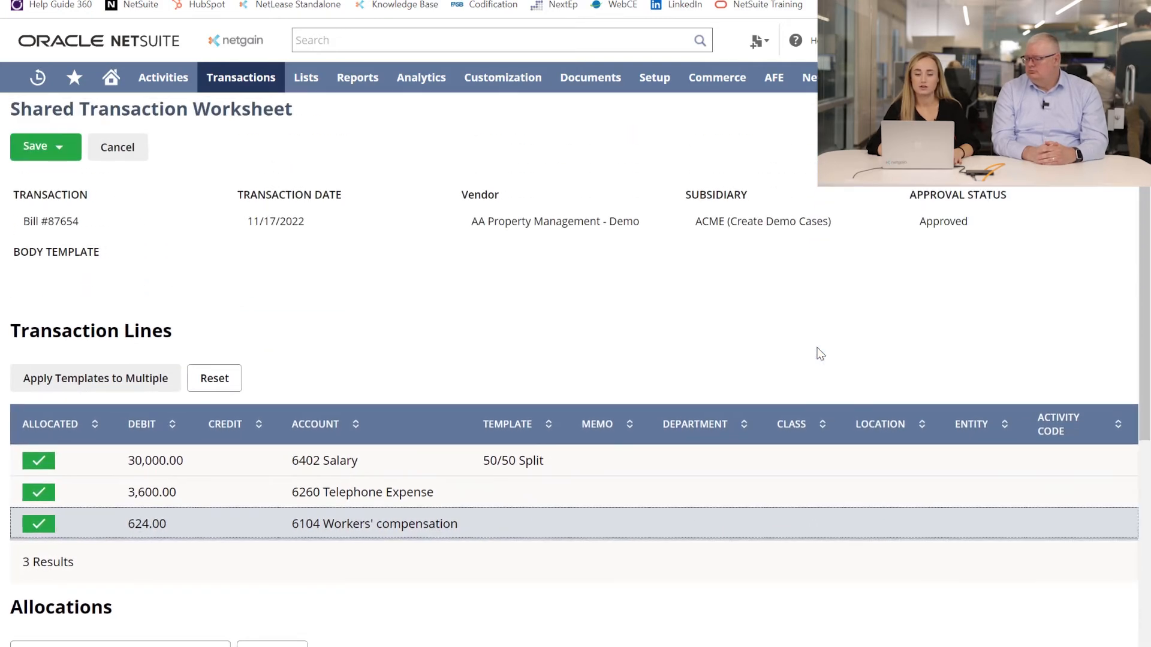
pyautogui.click(126, 156)
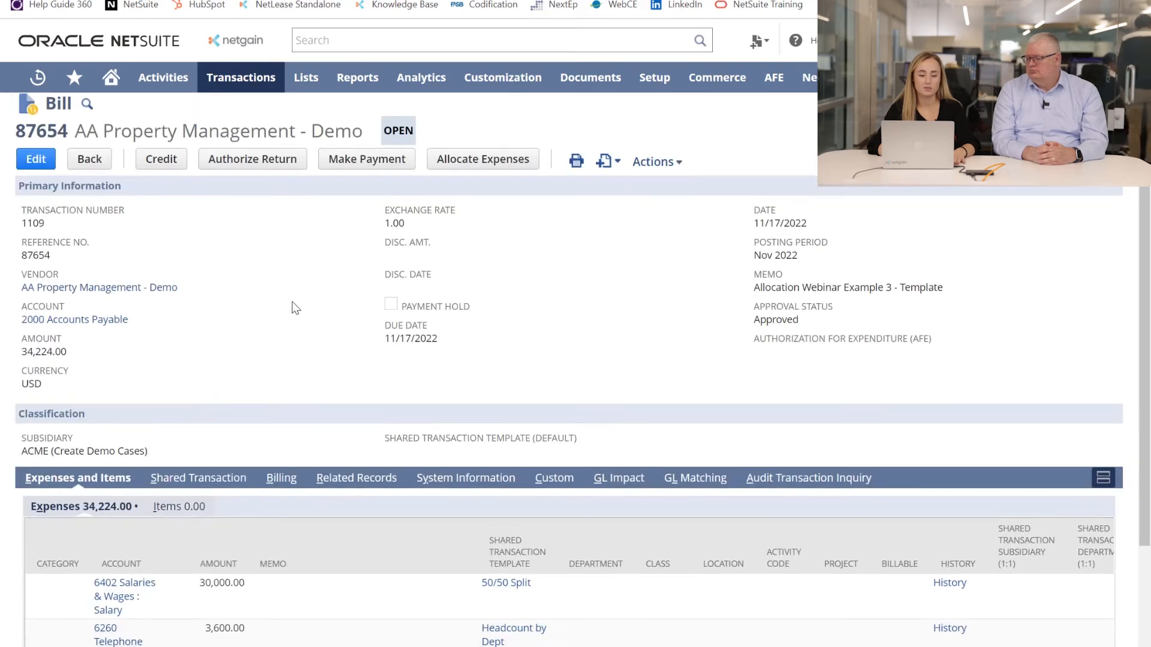
pyautogui.scroll(-1, 294, 307)
pyautogui.click(204, 440)
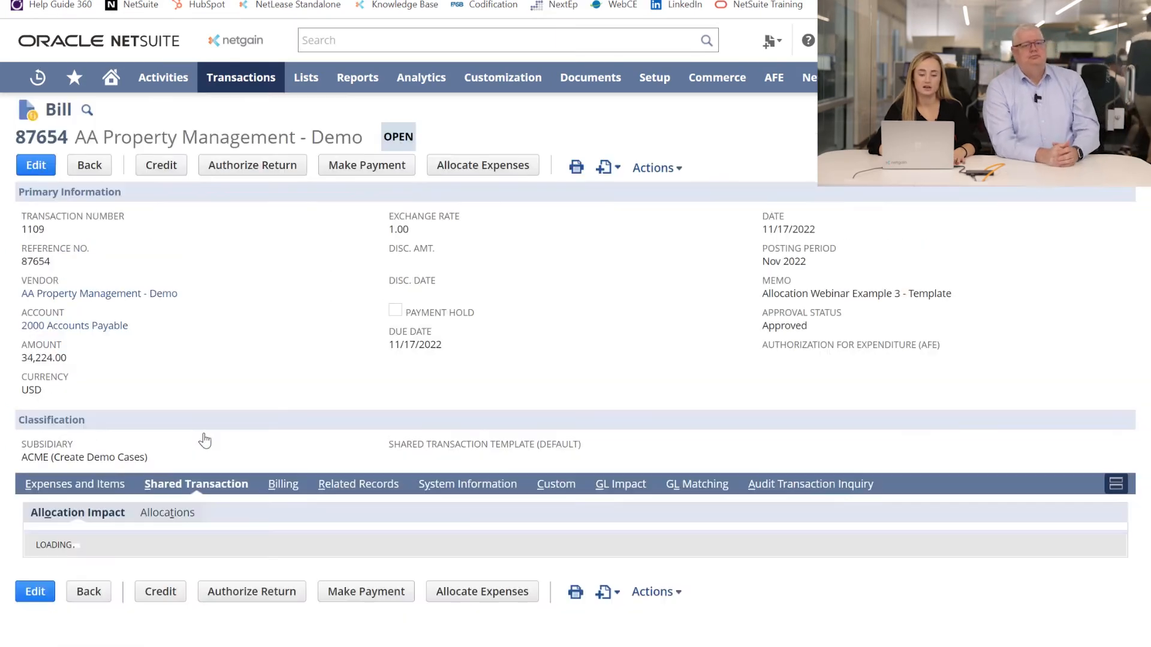
pyautogui.scroll(-3, 268, 385)
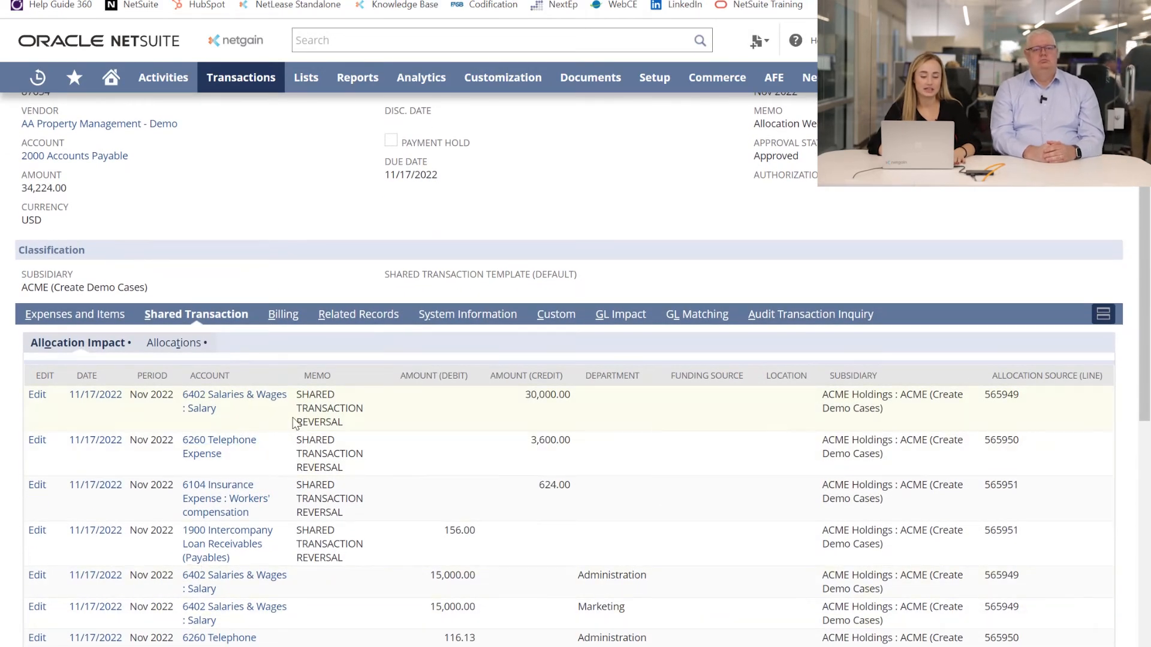
pyautogui.scroll(-1, 287, 522)
pyautogui.scroll(-1, 286, 522)
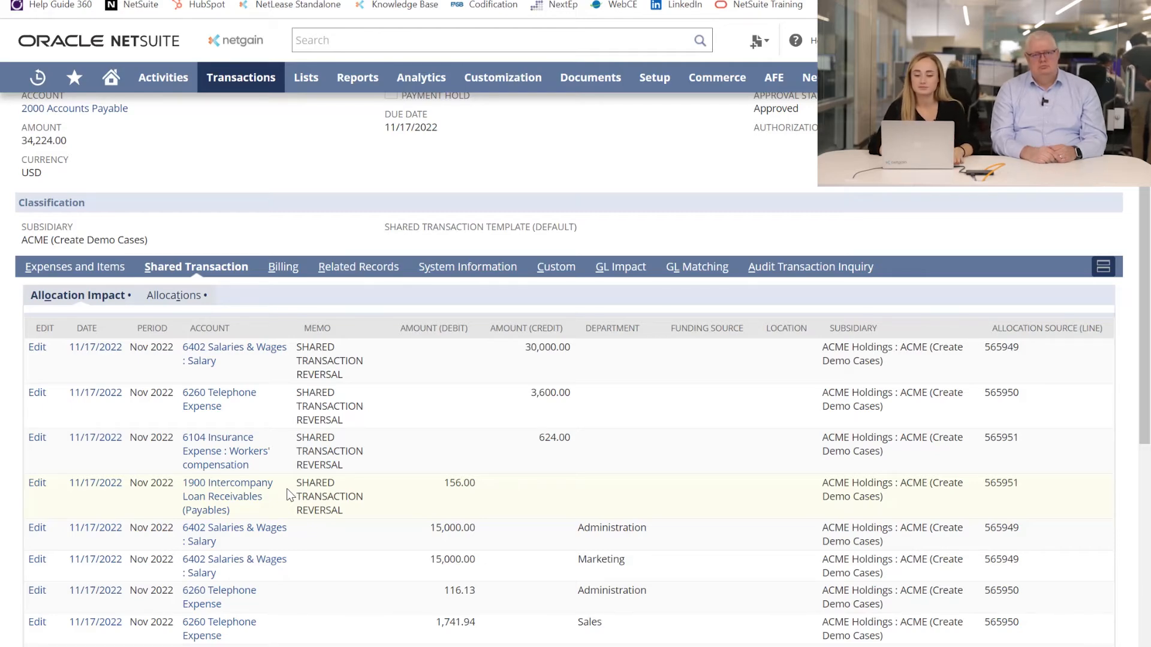
pyautogui.scroll(4, 288, 493)
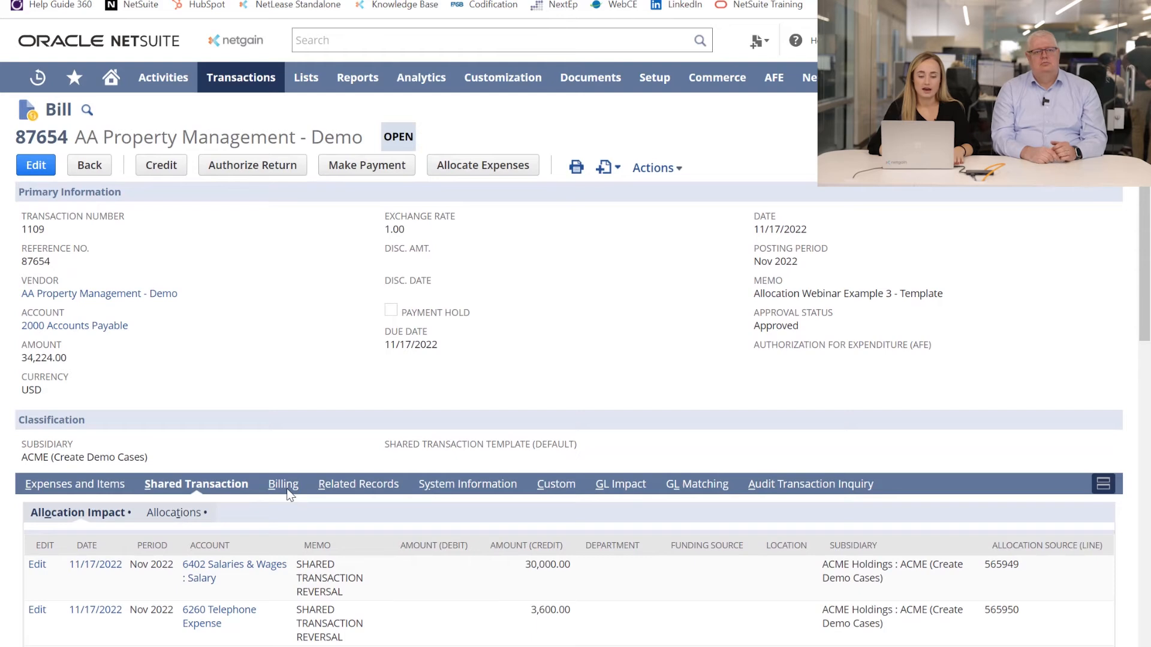